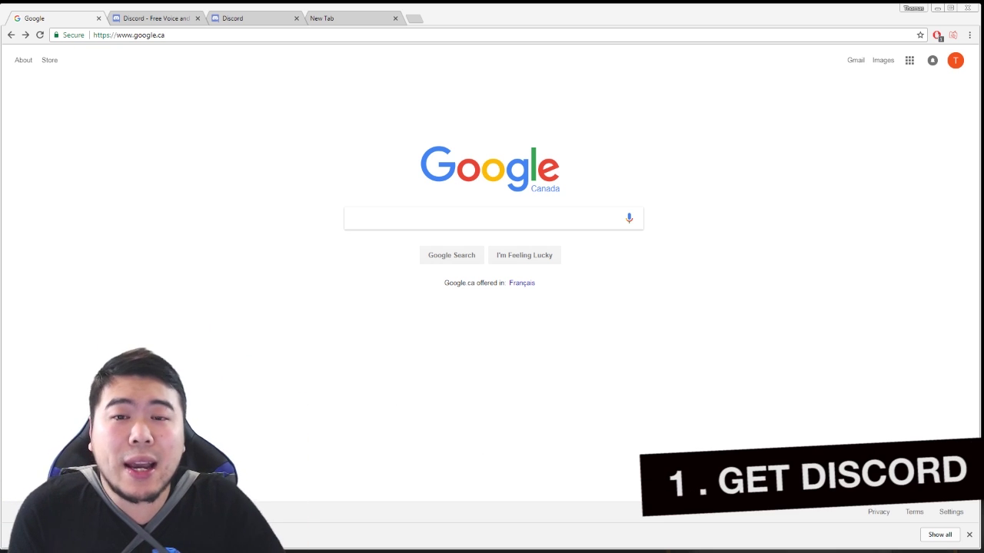
# Switch Chrome to the 'Discord - Free Voice and…' homepage tab
pyautogui.click(168, 19)
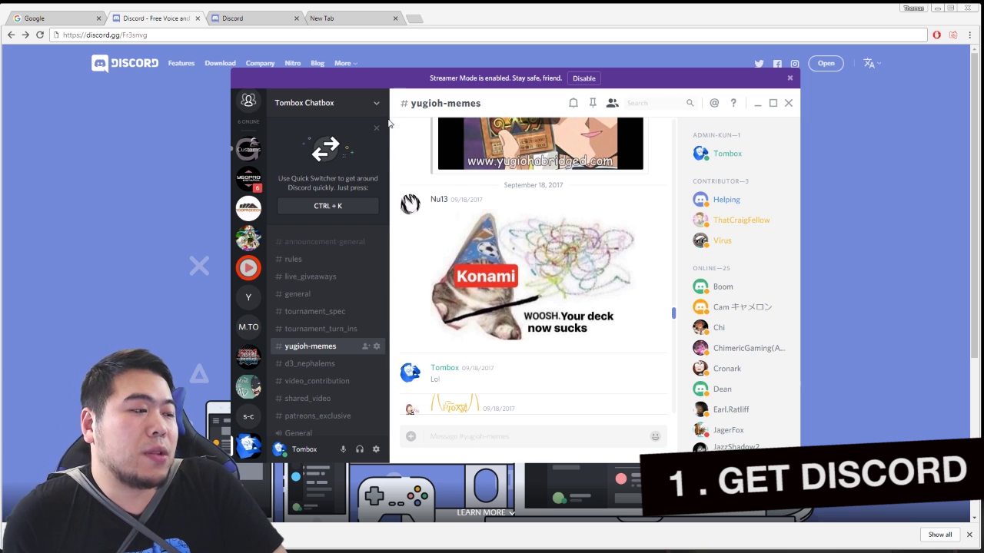
# Check the invite tab, then reload the Discord invite URL from the homepage tab so the desktop app opens
pyautogui.click(240, 19)
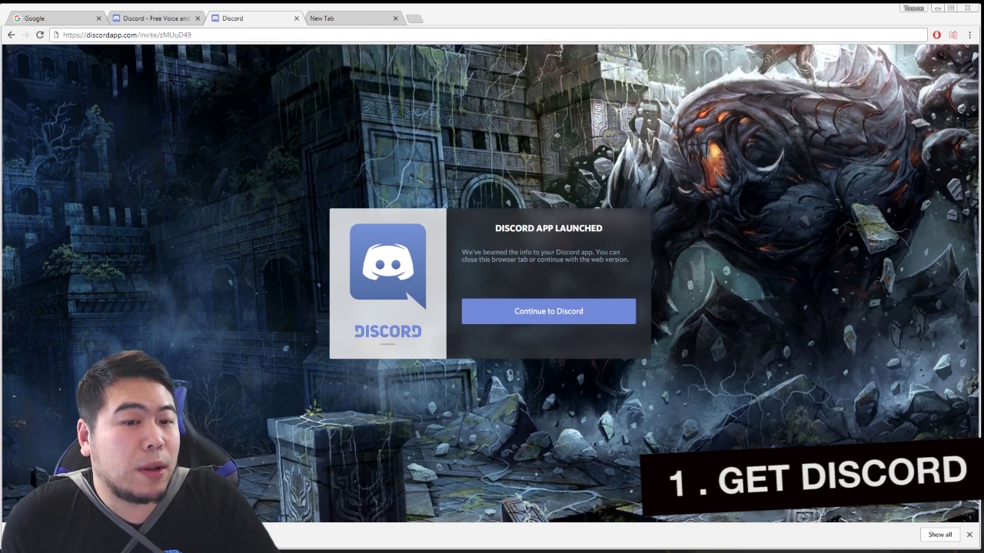
pyautogui.click(153, 18)
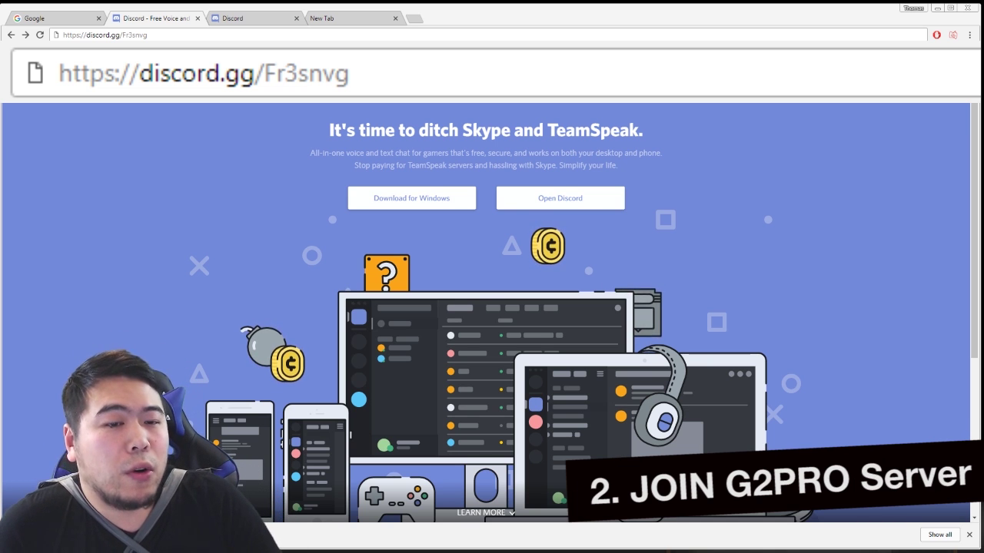
pyautogui.click(177, 35)
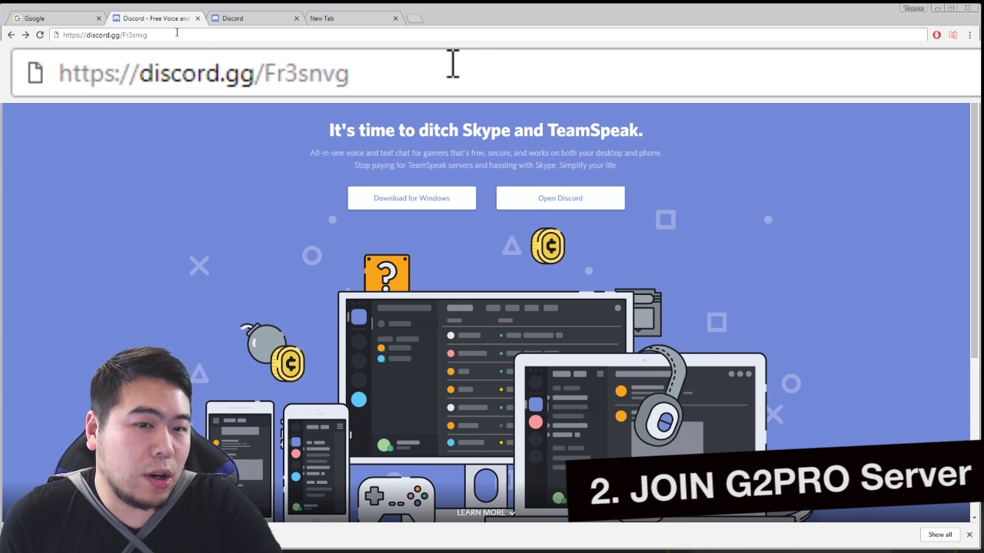
pyautogui.press('Return')
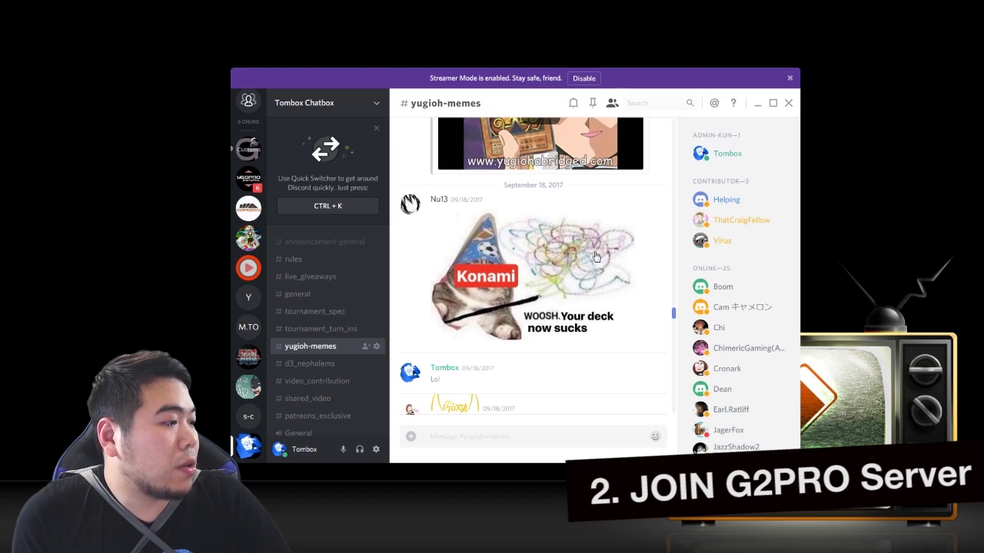
# Open the G²YGO Custom Server's #welcome_download channel down to the G2Pro and images MediaFire links, then switch to File Explorer
pyautogui.click(247, 149)
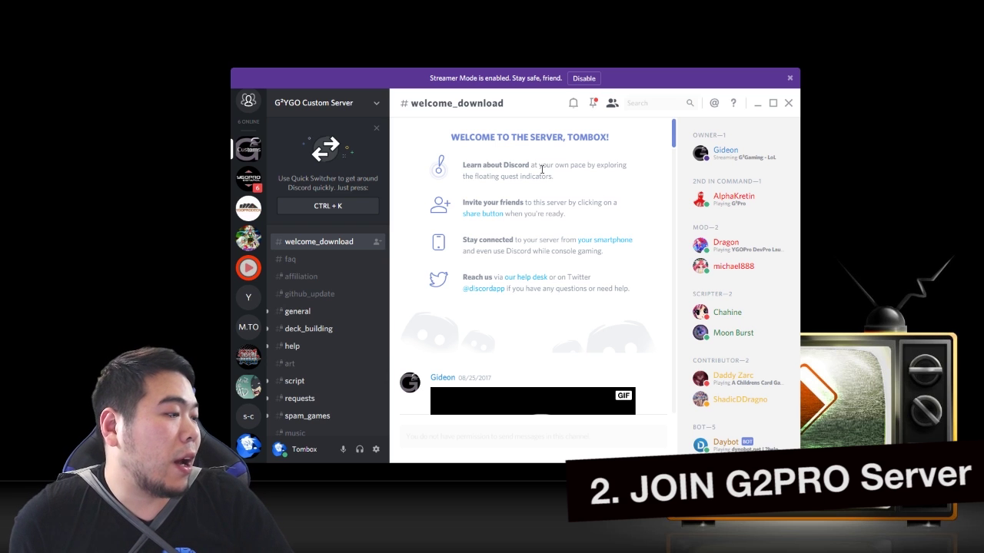
pyautogui.scroll(-5, 508, 187)
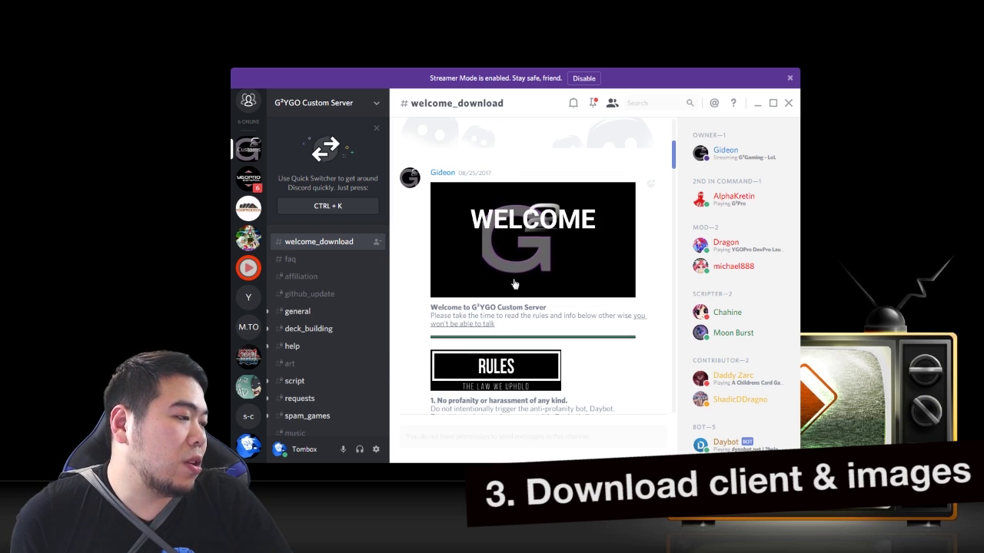
pyautogui.scroll(-5, 514, 284)
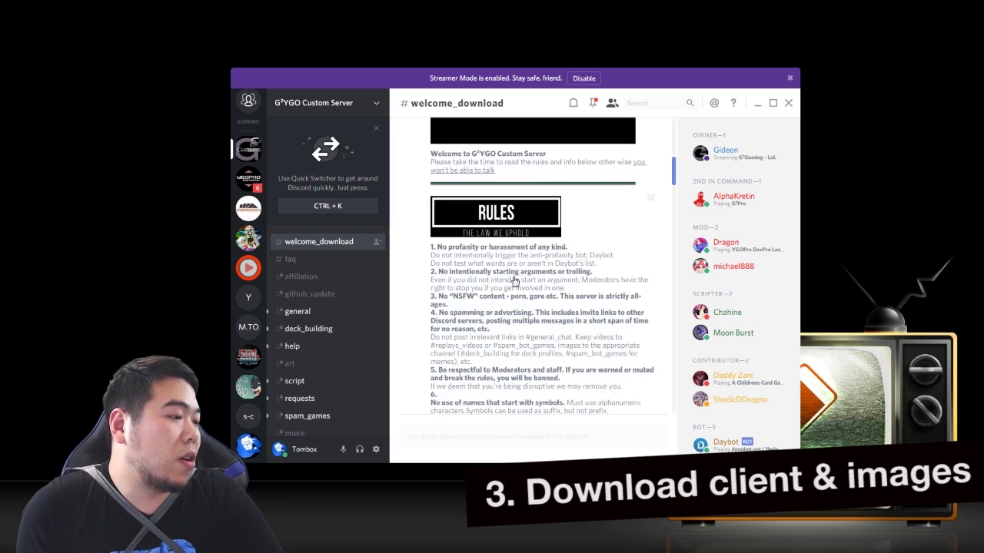
pyautogui.scroll(-5, 505, 246)
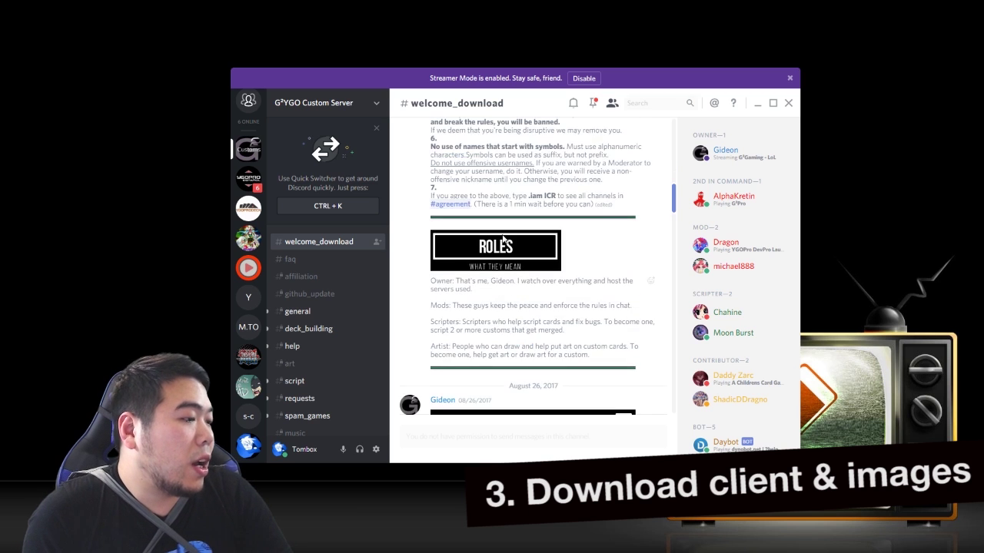
pyautogui.scroll(-3, 503, 238)
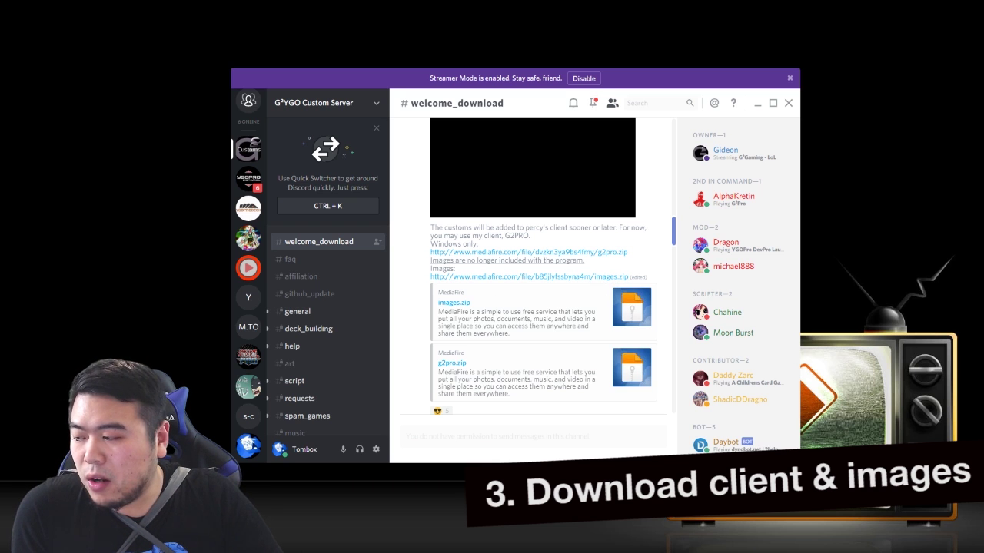
pyautogui.hotkey('alt', 'Tab')
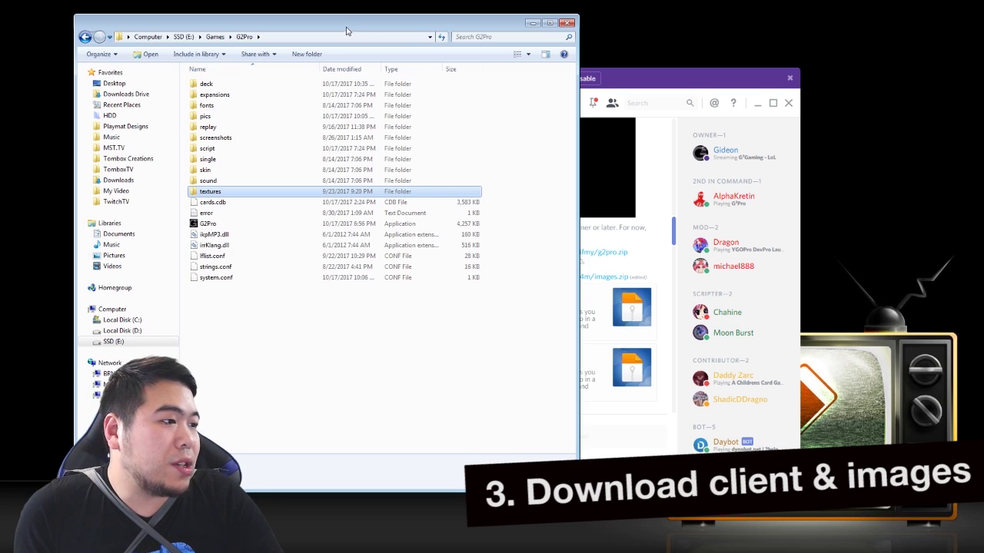
# Open g2pro.zip in the Games folder to look over the archive's contents
pyautogui.moveTo(347, 31); pyautogui.dragTo(591, 59)
pyautogui.click(460, 71)
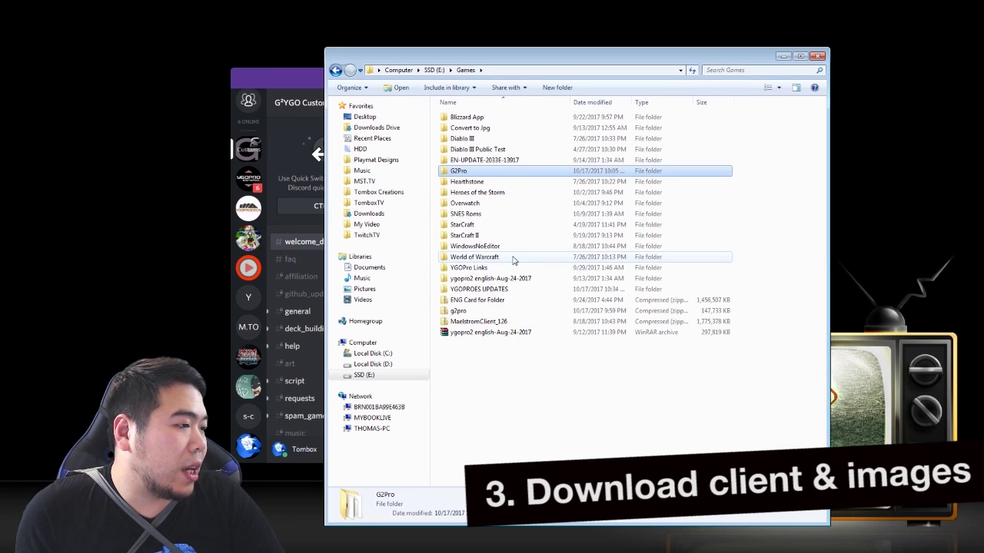
pyautogui.click(465, 311)
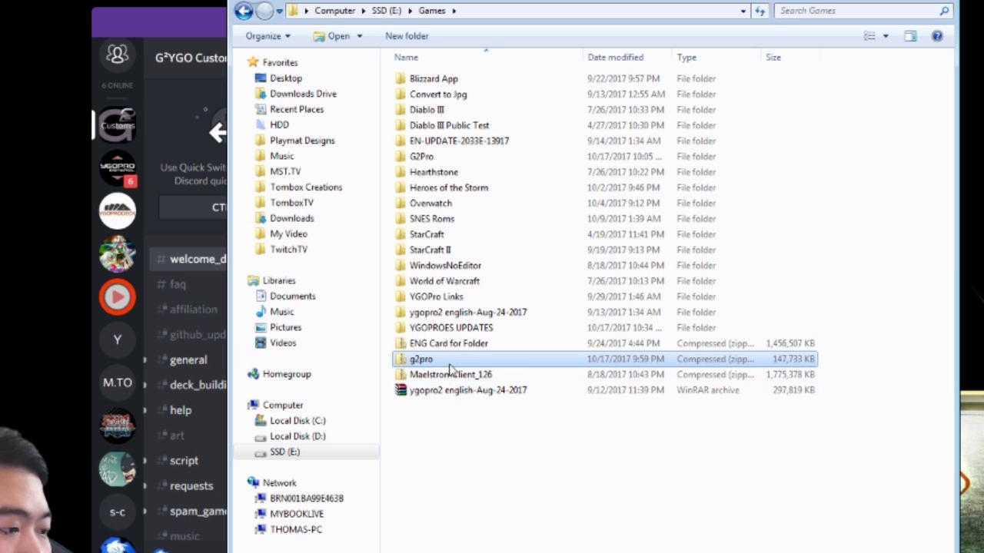
pyautogui.doubleClick(444, 361)
pyautogui.moveTo(506, 396)
pyautogui.mouseDown()
pyautogui.moveTo(391, 56)
pyautogui.moveTo(545, 476)
pyautogui.moveTo(498, 401)
pyautogui.mouseUp()
pyautogui.moveTo(509, 6); pyautogui.dragTo(649, 0)
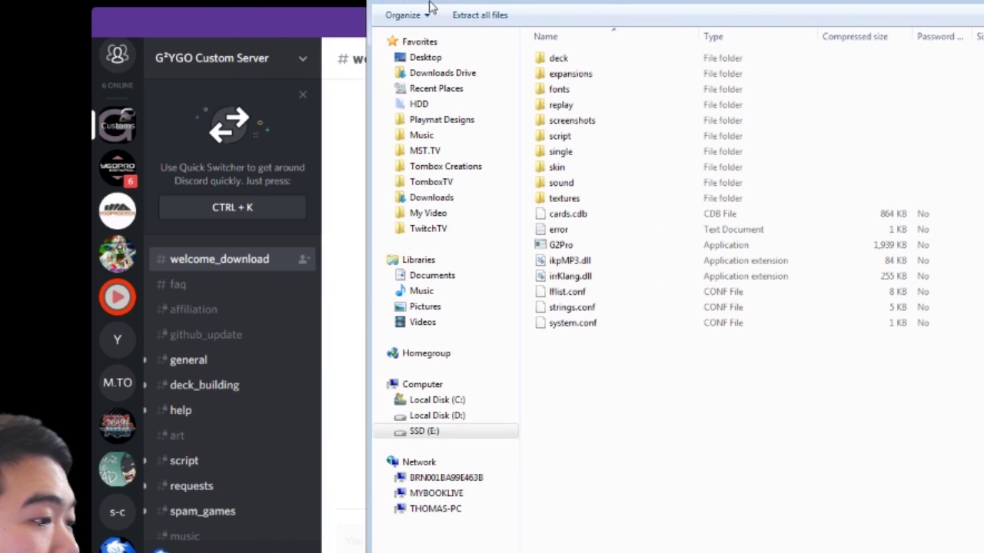
pyautogui.click(384, 2)
# Open the installed E:\Games\G2Pro folder, snap it left, and launch G2Pro.exe
pyautogui.doubleClick(561, 135)
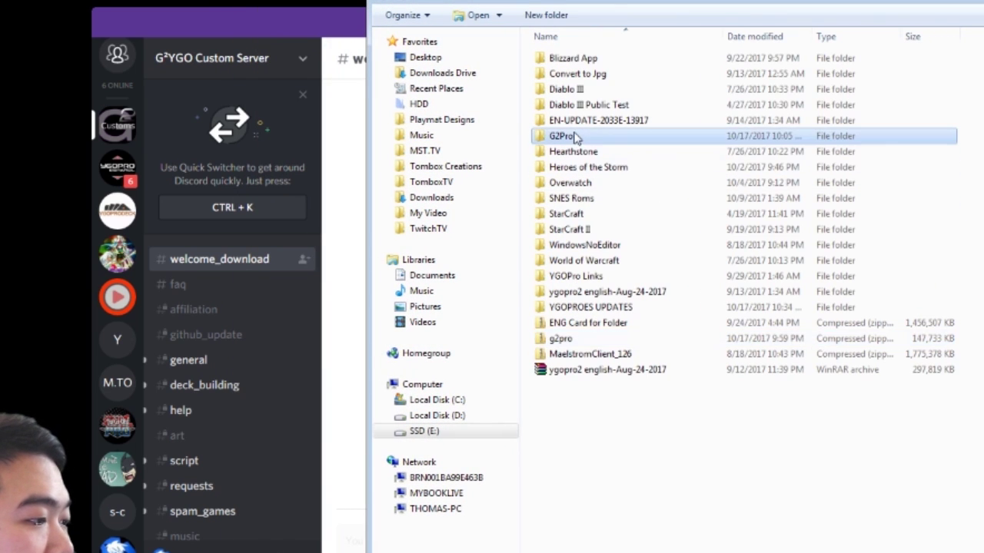
pyautogui.press('super+Left')
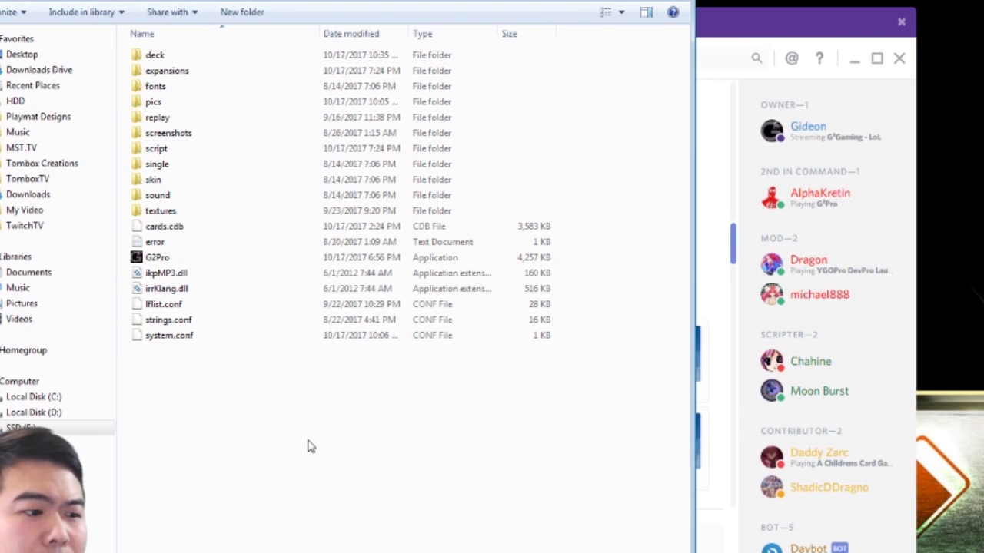
pyautogui.click(185, 261)
pyautogui.doubleClick(185, 267)
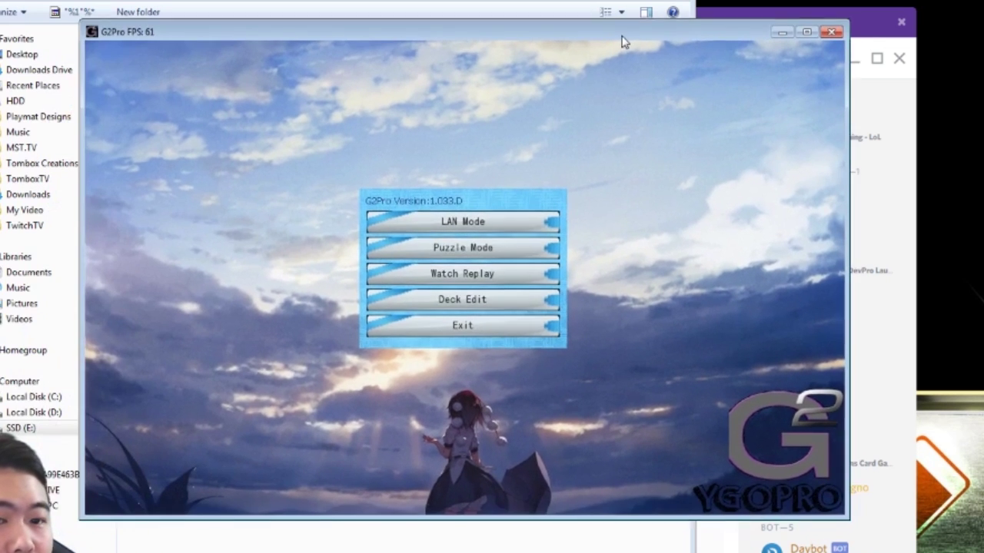
pyautogui.moveTo(621, 40); pyautogui.dragTo(660, 61)
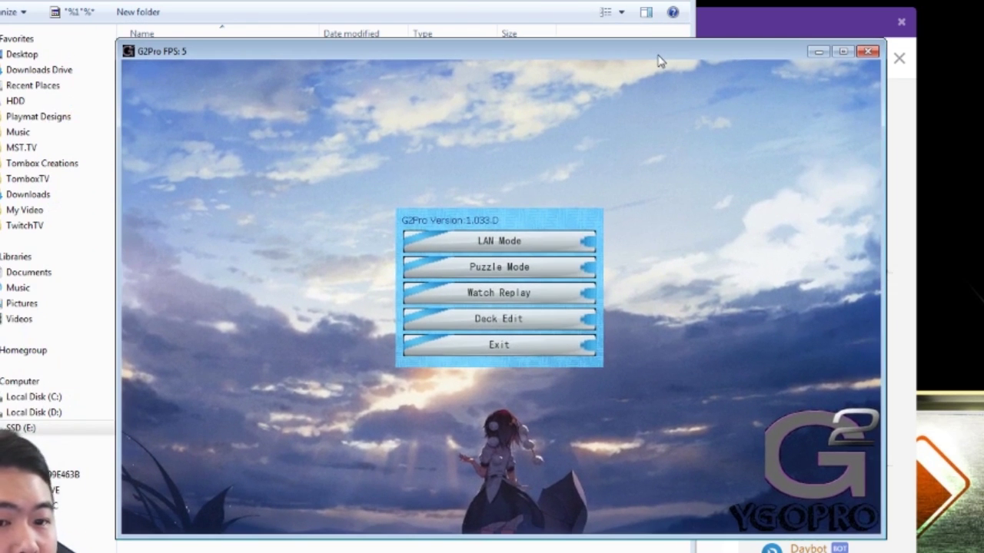
pyautogui.click(507, 320)
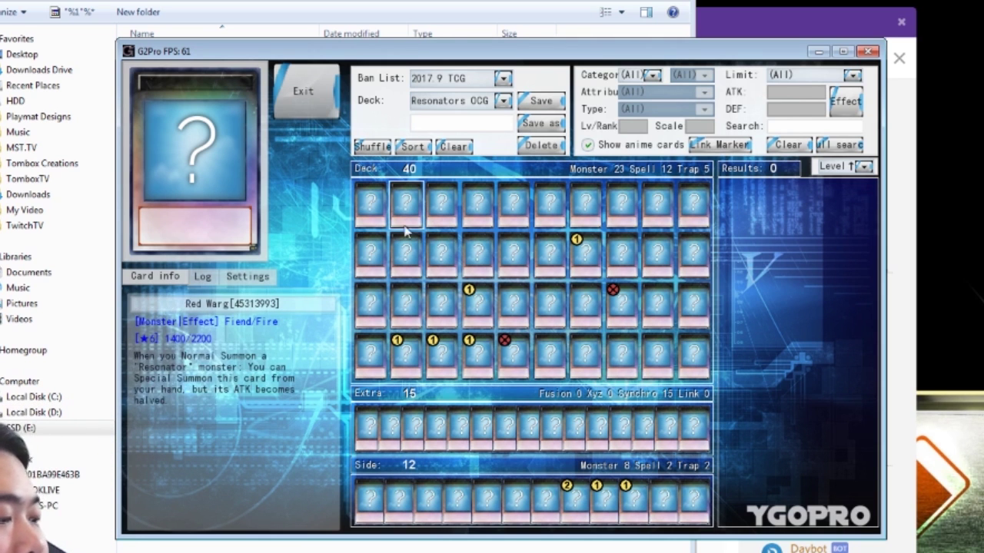
pyautogui.click(309, 95)
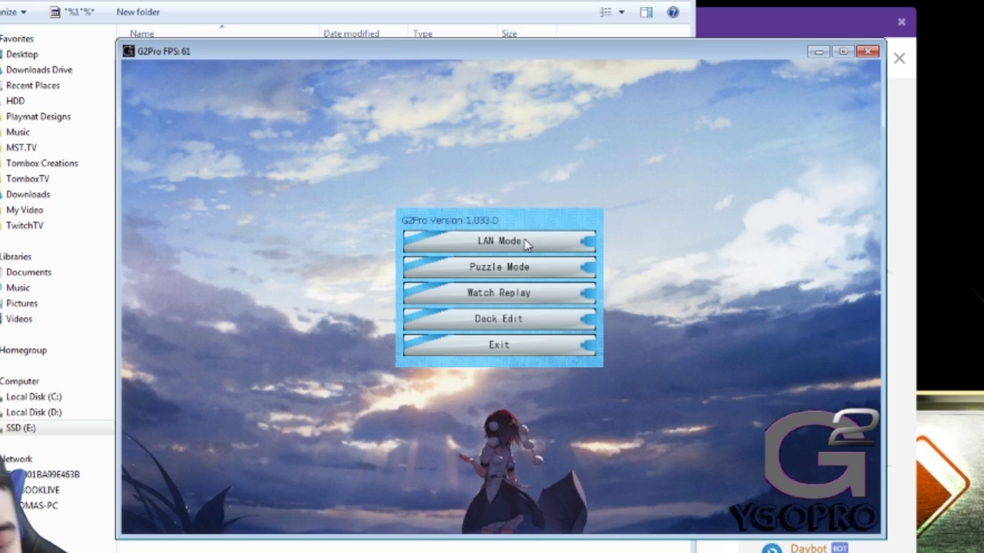
# Quit G2Pro and inspect its pics and pics\field folders
pyautogui.click(505, 343)
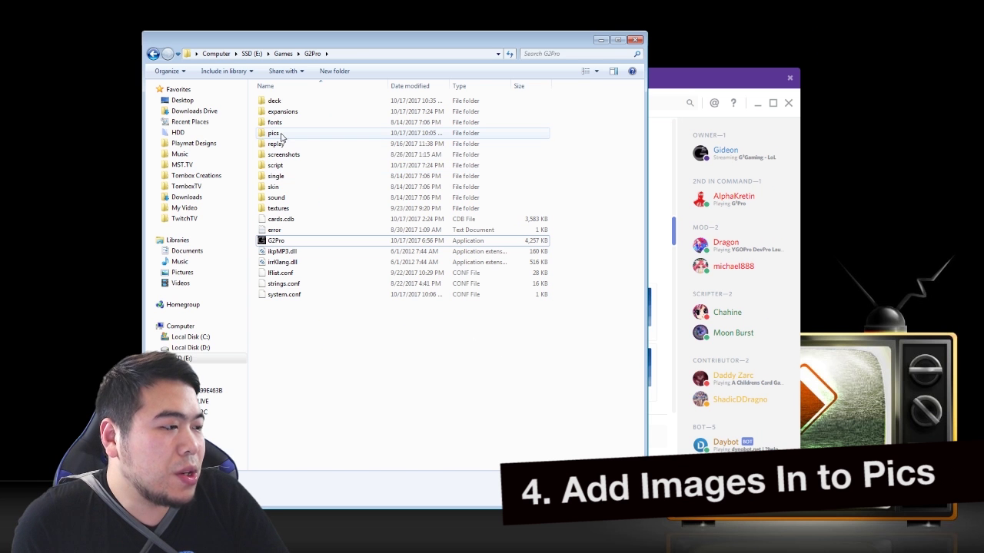
pyautogui.doubleClick(154, 102)
pyautogui.moveTo(353, 165); pyautogui.dragTo(181, 267)
pyautogui.moveTo(292, 248); pyautogui.dragTo(293, 248)
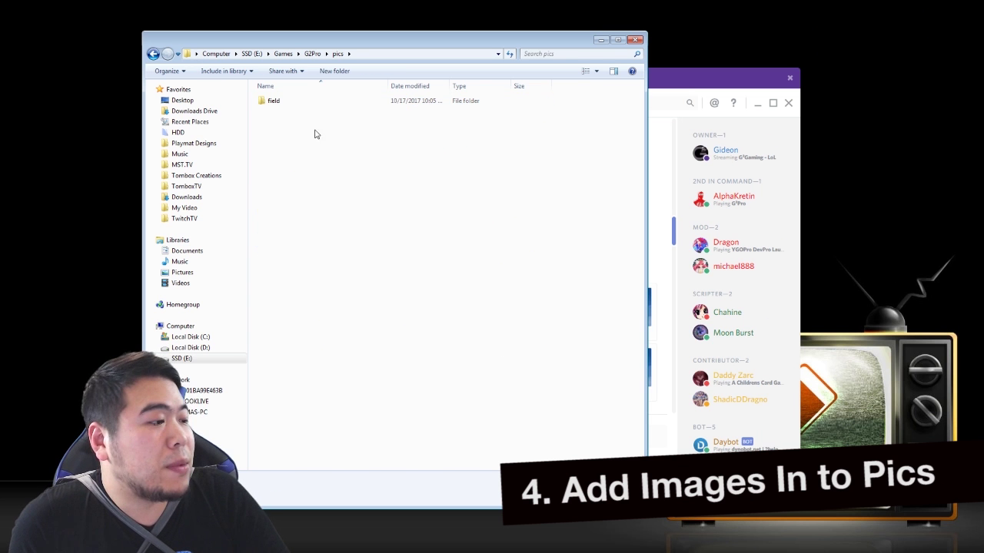
pyautogui.doubleClick(274, 102)
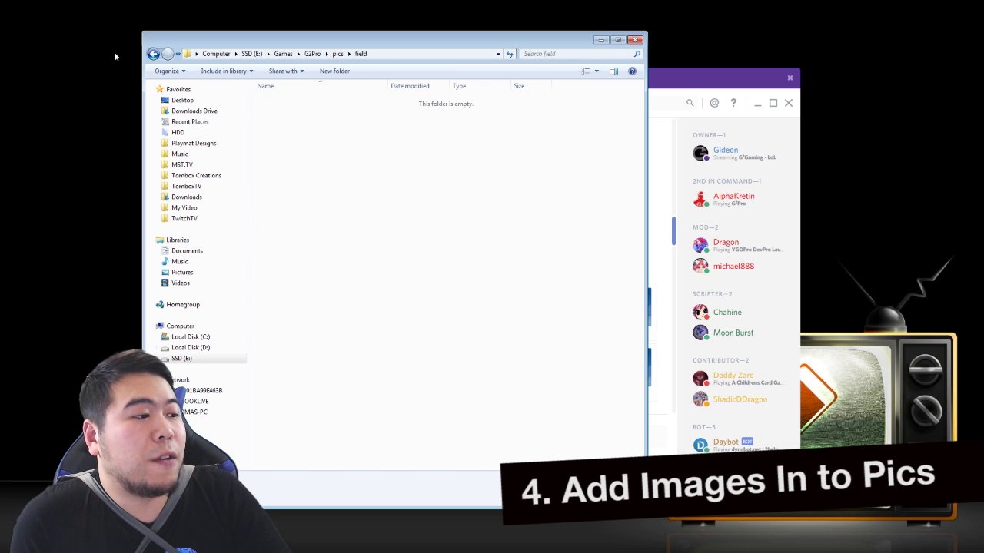
pyautogui.click(153, 54)
pyautogui.click(153, 54)
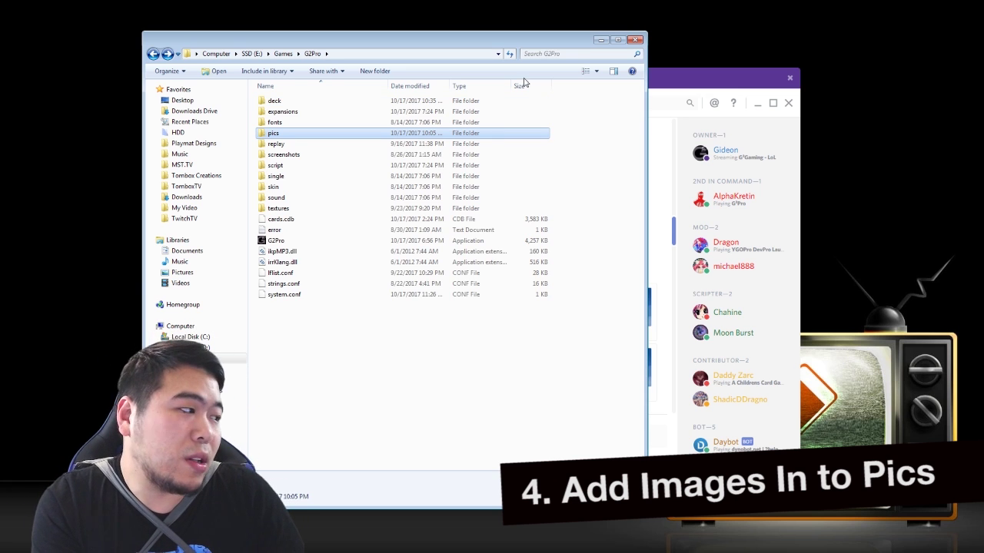
# Copy the pics folder from YGOPro Links and open the G2Pro folder
pyautogui.click(671, 75)
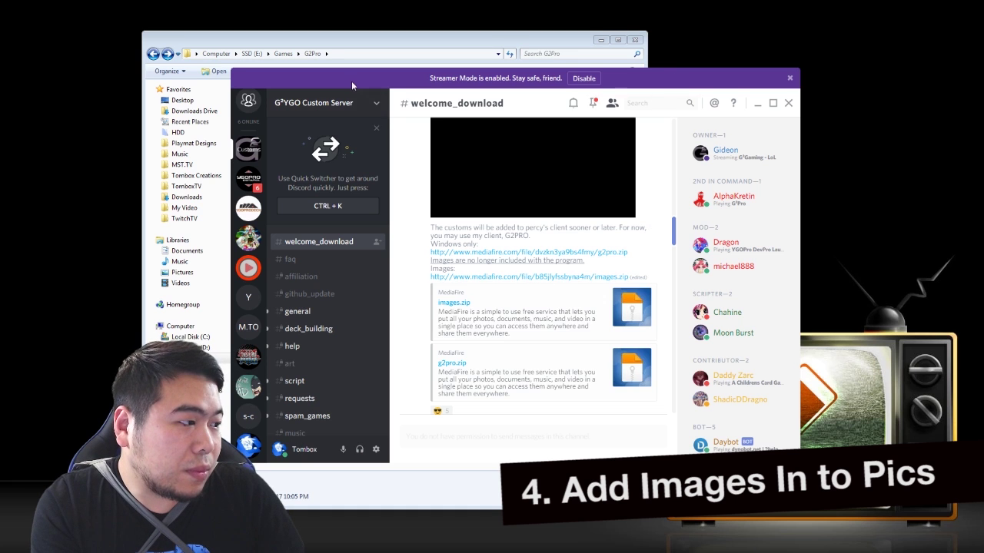
pyautogui.moveTo(319, 76); pyautogui.dragTo(419, 81)
pyautogui.click(283, 54)
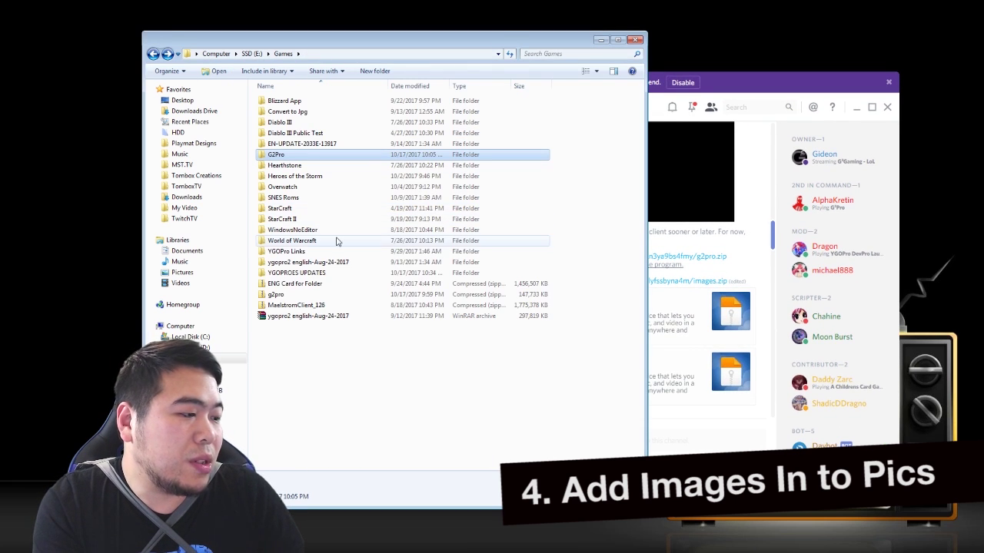
pyautogui.doubleClick(300, 252)
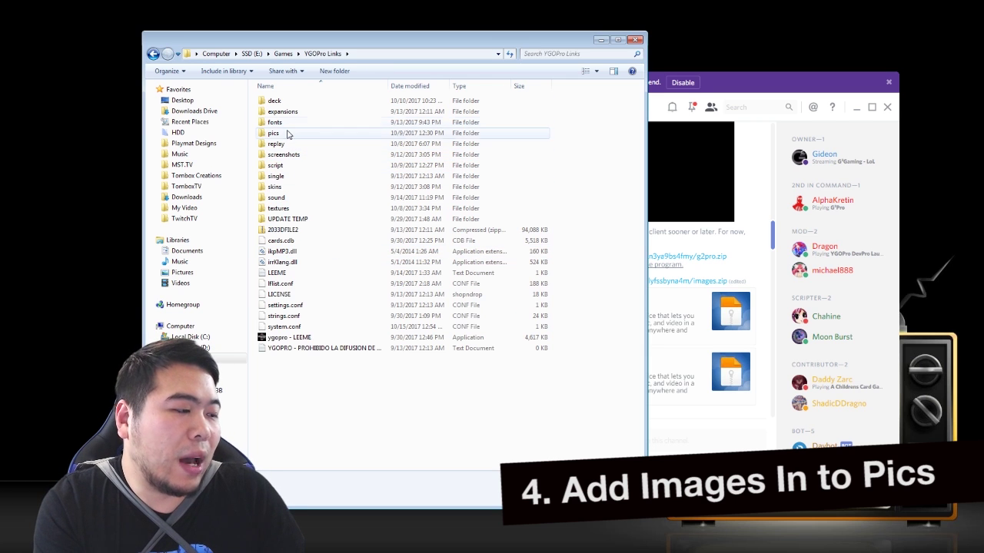
pyautogui.click(283, 135)
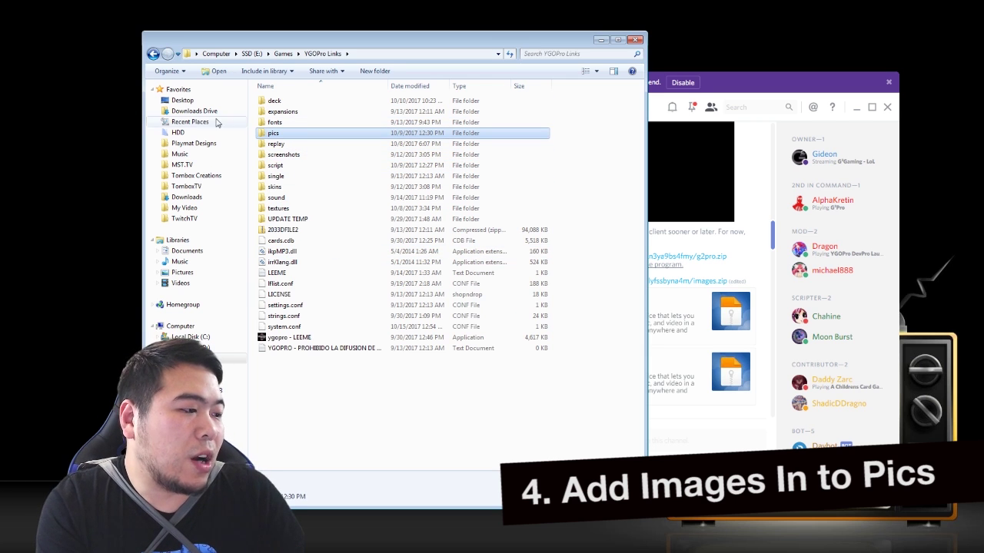
pyautogui.click(153, 54)
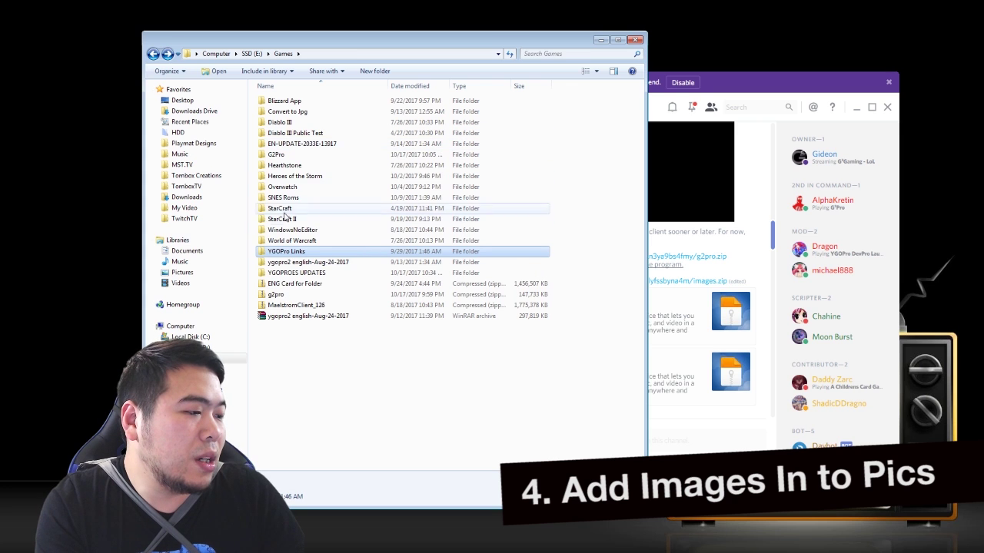
pyautogui.doubleClick(286, 156)
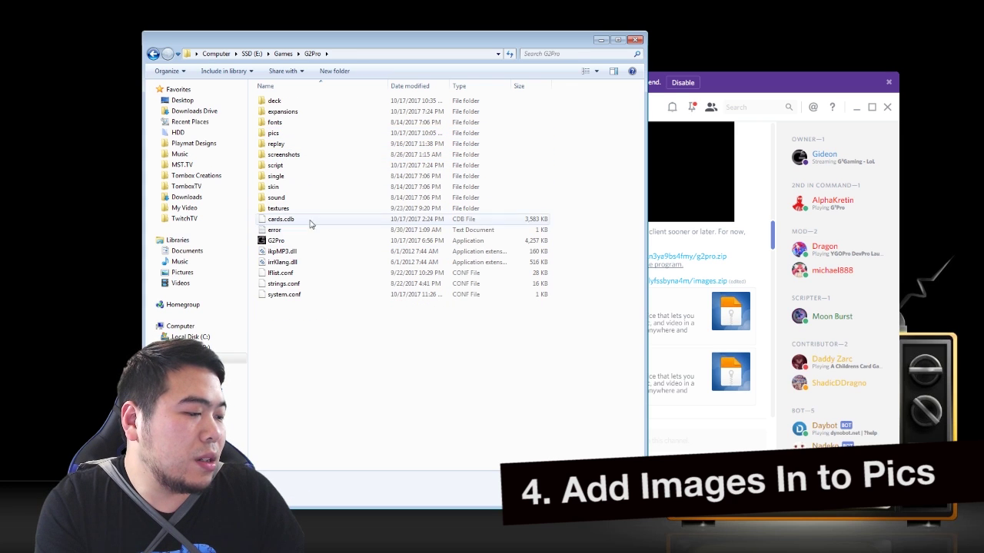
# Paste pics into G2Pro and confirm the folder merge, copying 18,491 items (3.58 GB)
pyautogui.hotkey('ctrl', 'v')
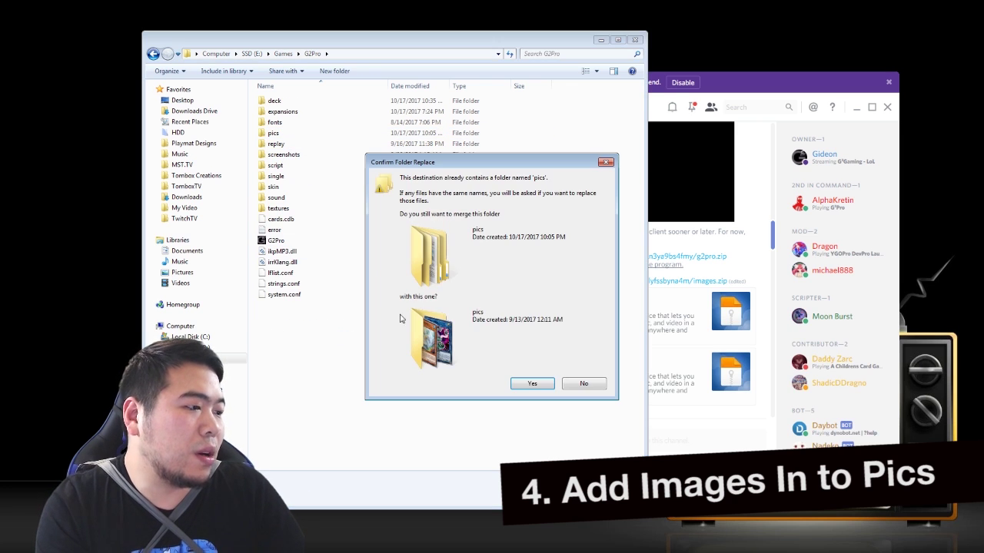
pyautogui.click(531, 383)
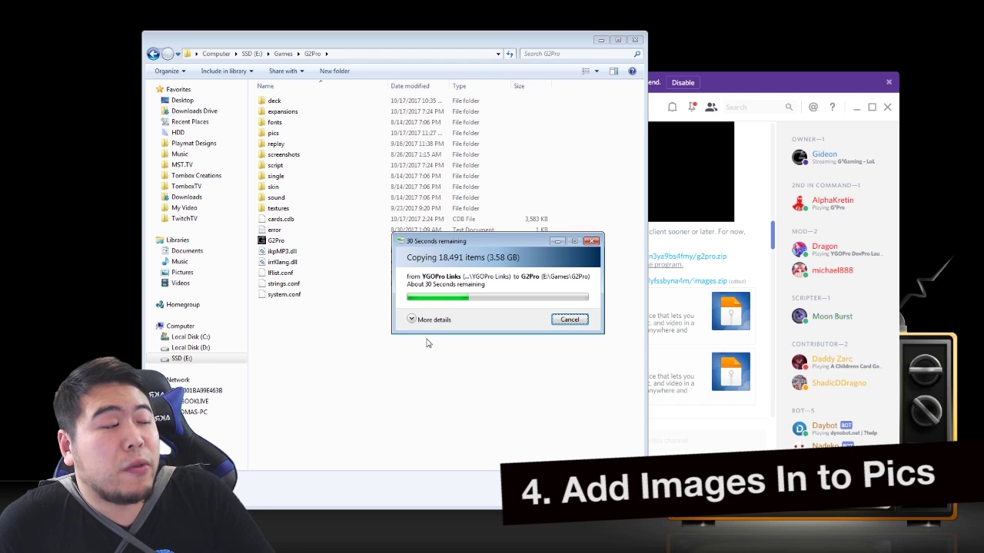
pyautogui.moveTo(791, 79); pyautogui.dragTo(887, 119)
pyautogui.moveTo(408, 244); pyautogui.dragTo(191, 262)
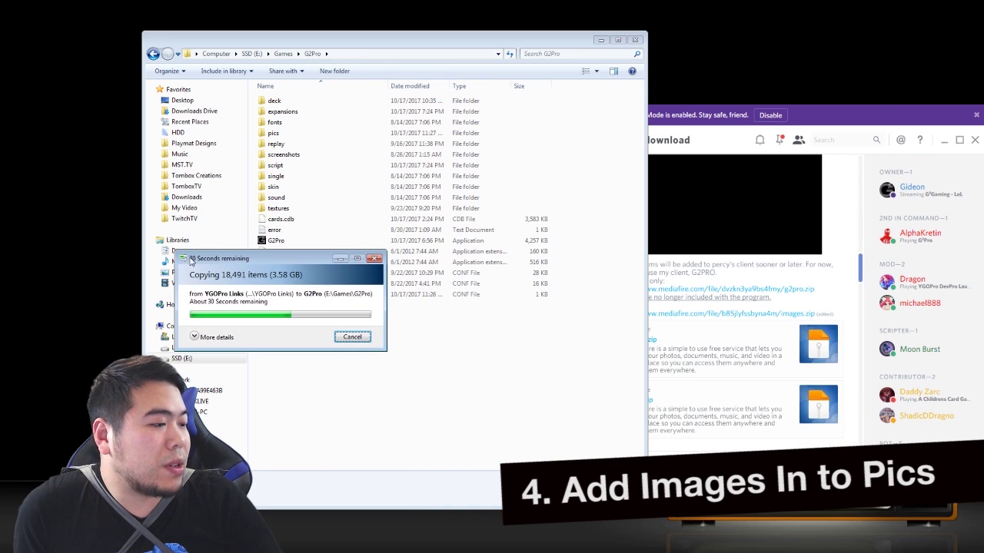
pyautogui.click(781, 109)
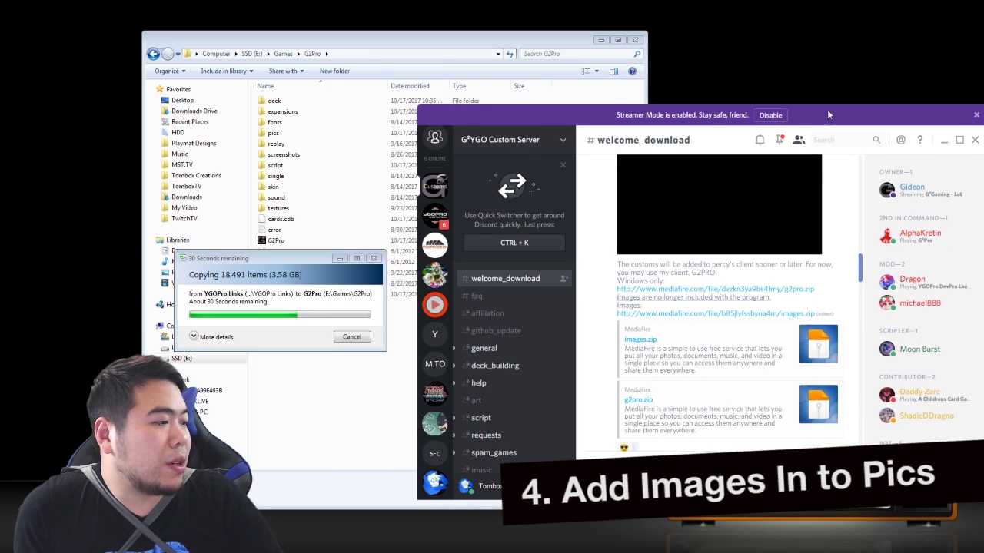
pyautogui.moveTo(828, 114); pyautogui.dragTo(796, 87)
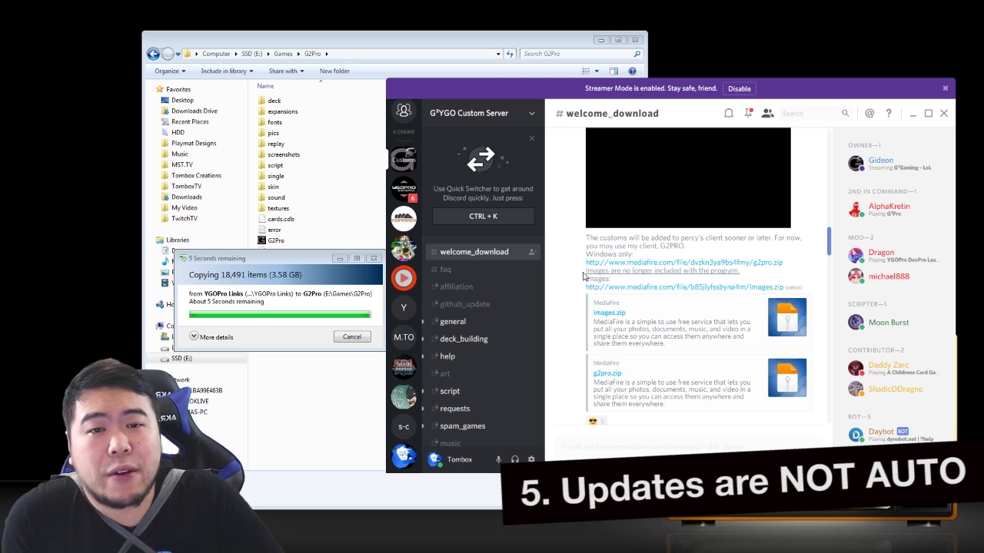
# Relaunch G2Pro.exe, allowing it to run past the security warning
pyautogui.click(324, 411)
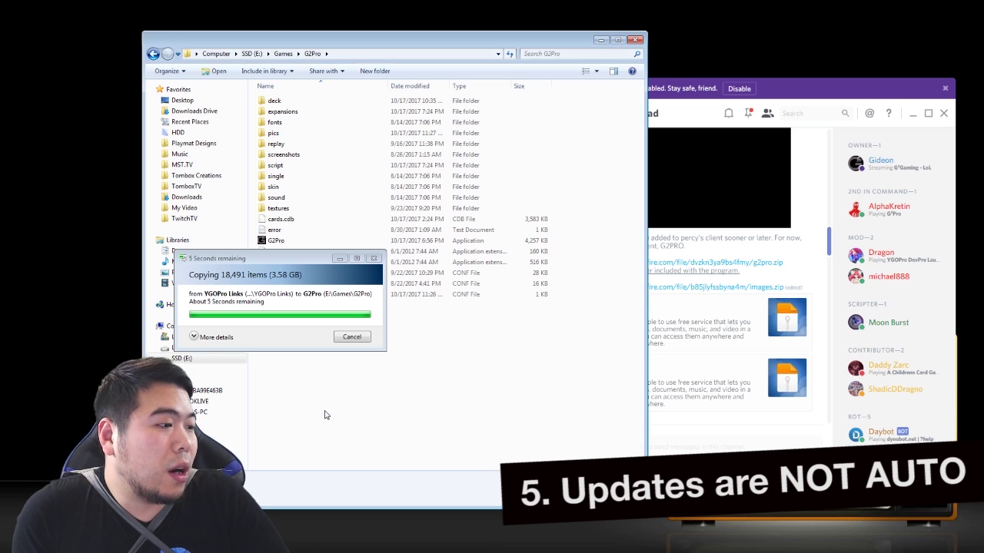
pyautogui.doubleClick(275, 240)
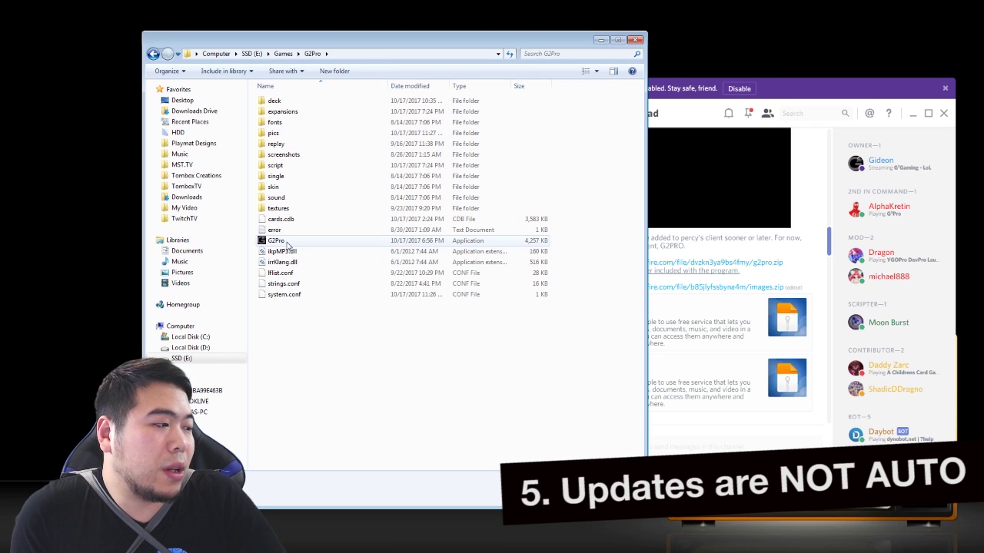
pyautogui.click(520, 292)
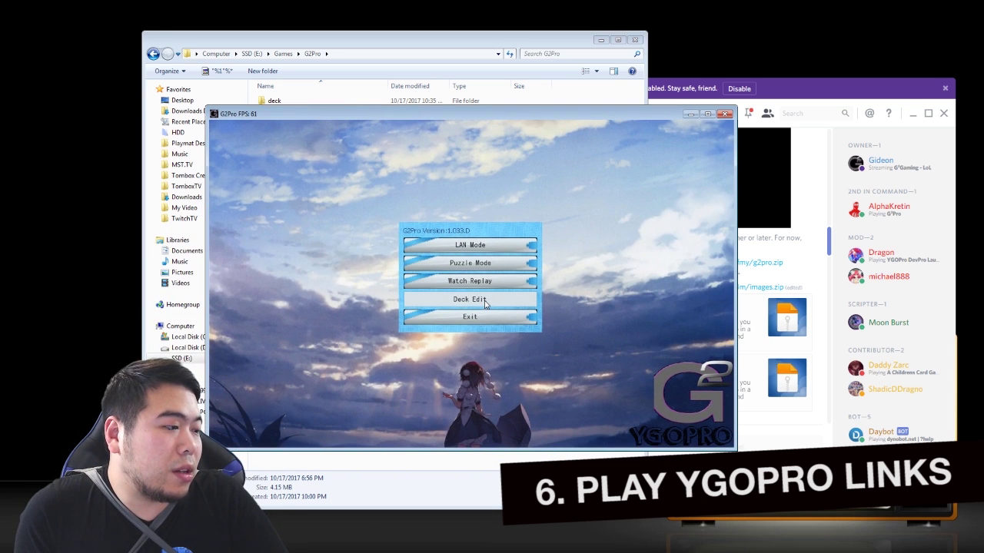
# Check the Resonators deck's card images in Deck Edit, then go to LAN Mode
pyautogui.click(485, 303)
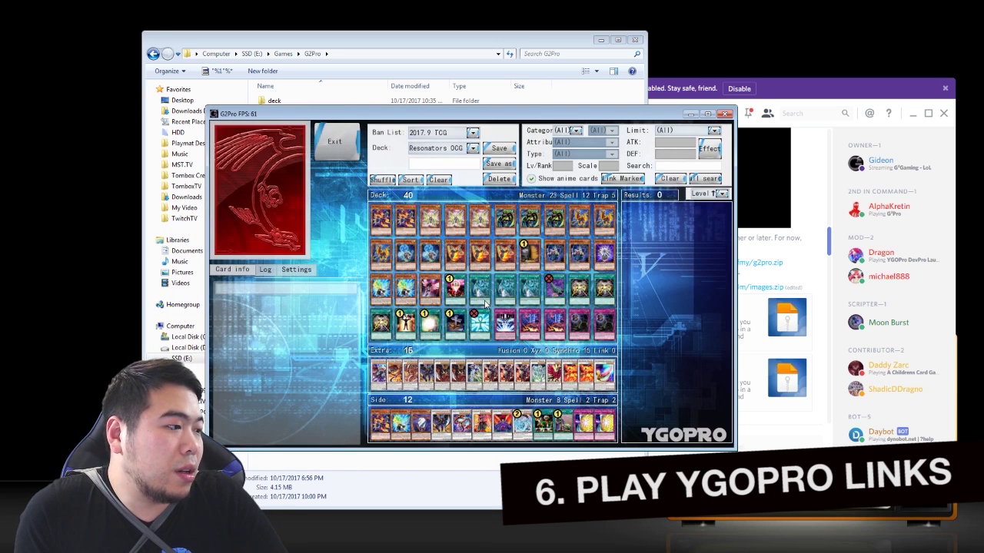
pyautogui.click(344, 148)
pyautogui.click(488, 240)
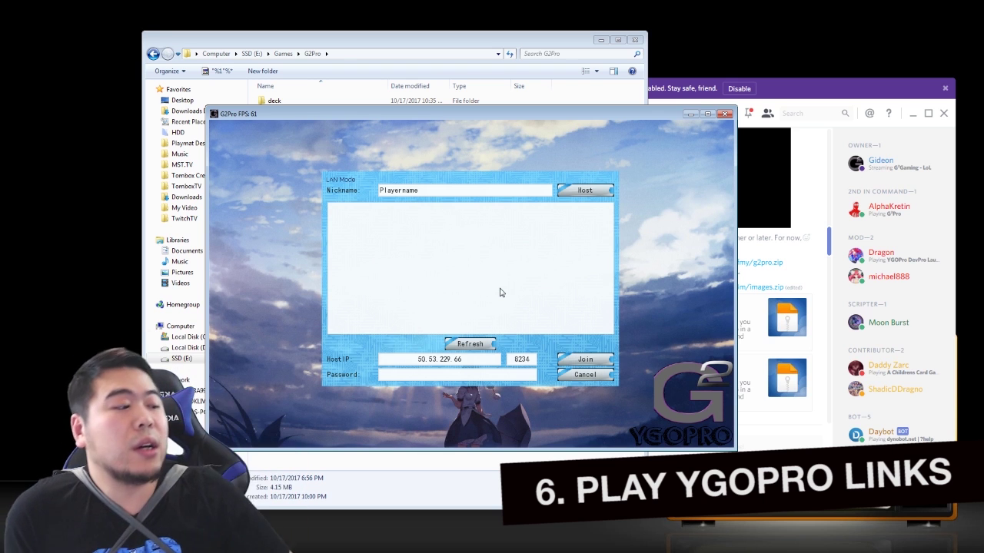
# Replace the Playername nickname with the player's username and select the port and host IP fields
pyautogui.doubleClick(419, 190)
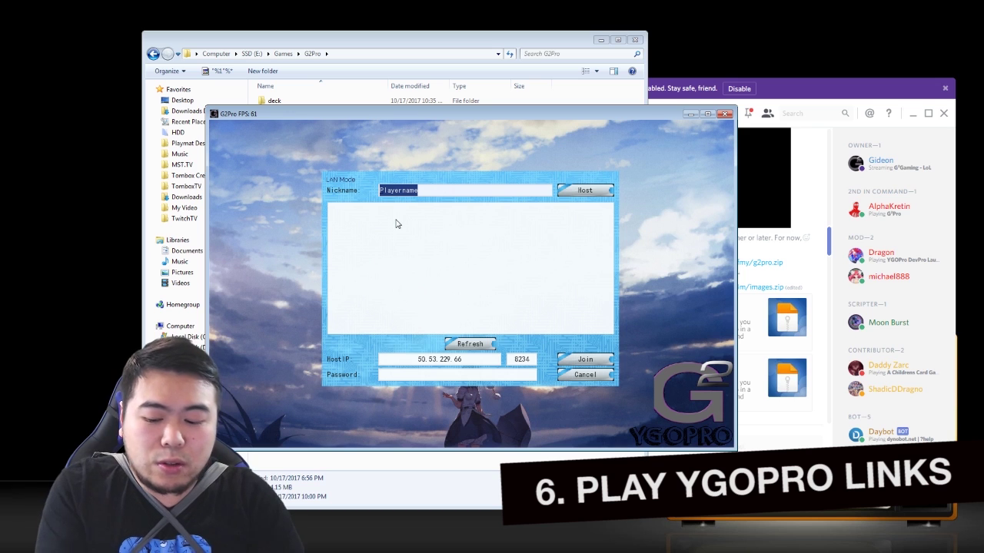
pyautogui.write('T')
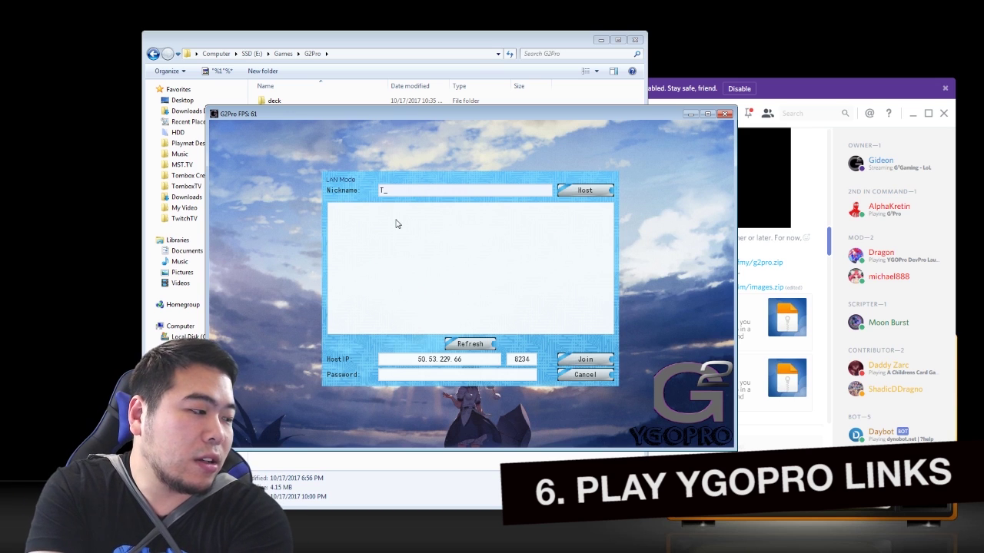
pyautogui.write('omboxTHIN')
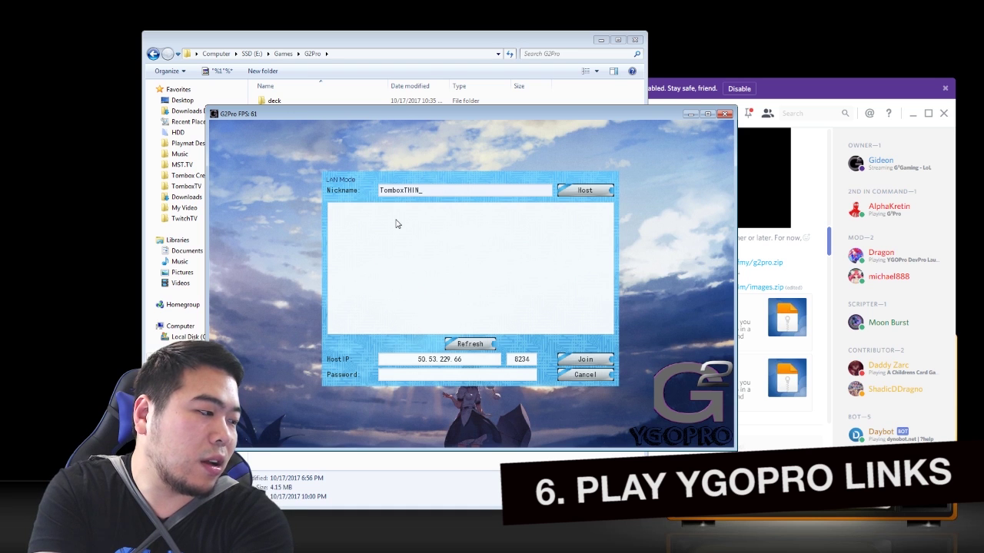
pyautogui.write('G')
pyautogui.doubleClick(521, 359)
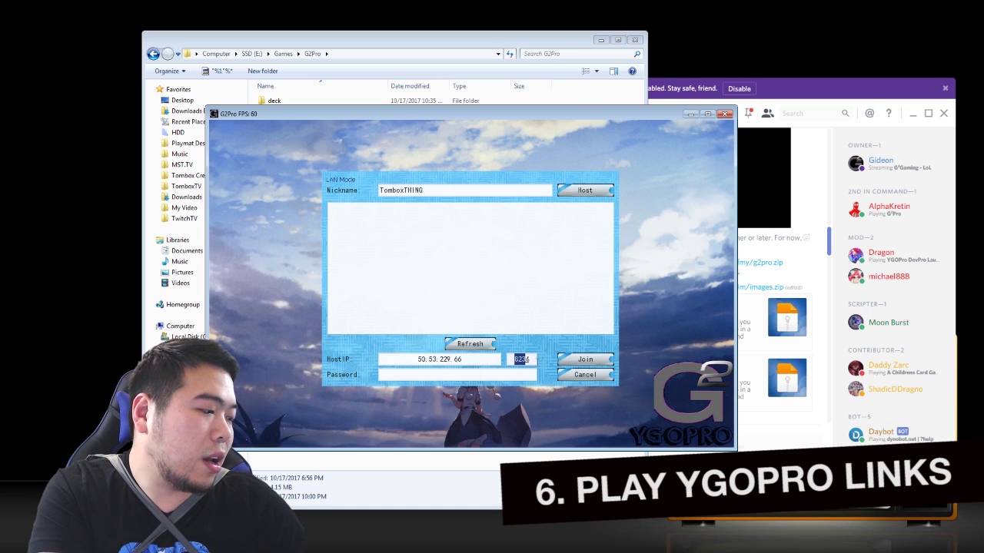
pyautogui.doubleClick(438, 359)
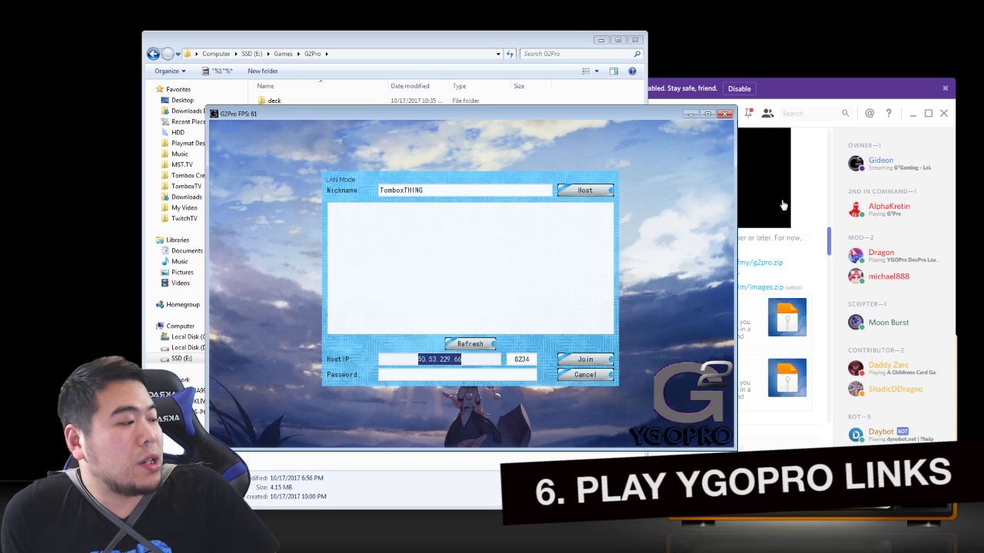
pyautogui.click(809, 228)
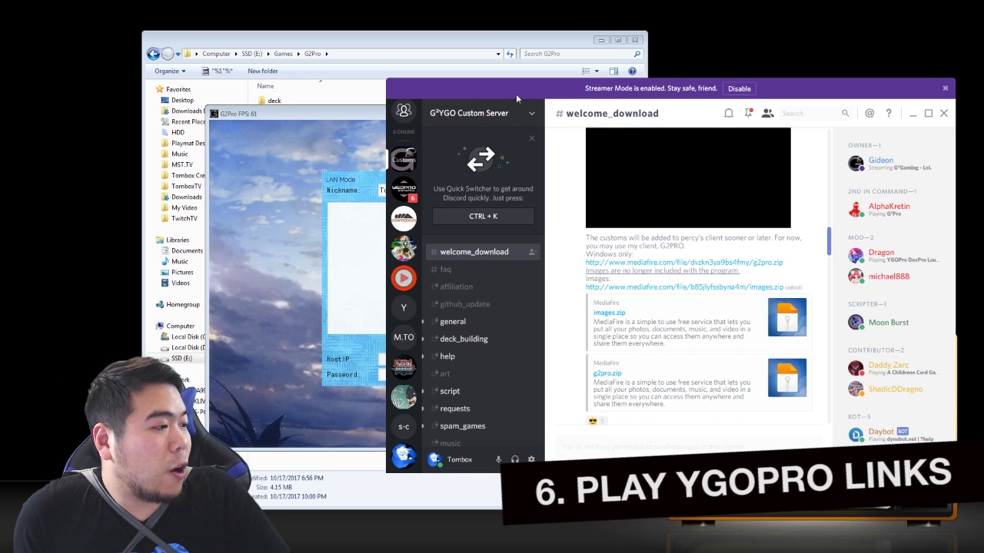
# Read the server info: IP 50.53.229.66, port 8234 for Customs and 7911 for TCG
pyautogui.moveTo(516, 94); pyautogui.dragTo(345, 73)
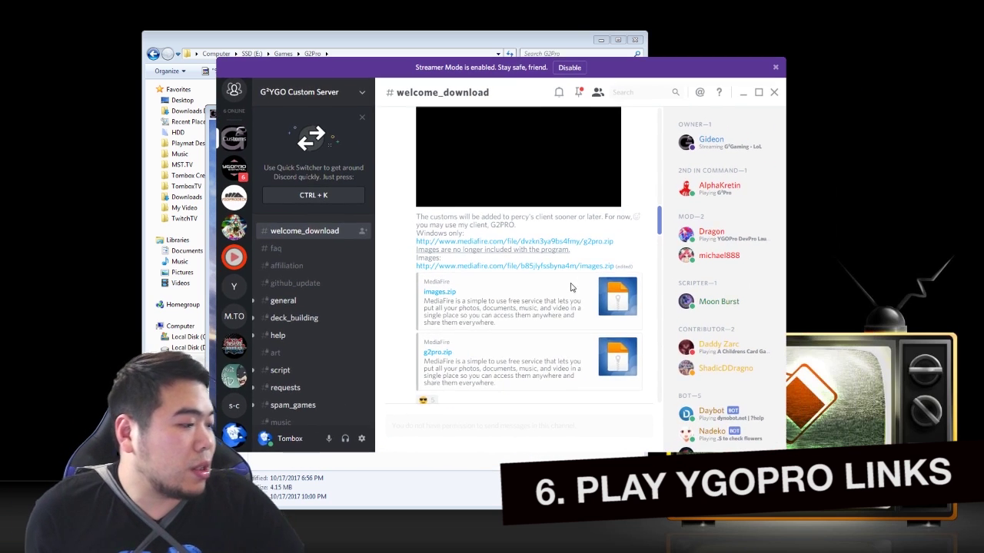
pyautogui.scroll(-3, 570, 288)
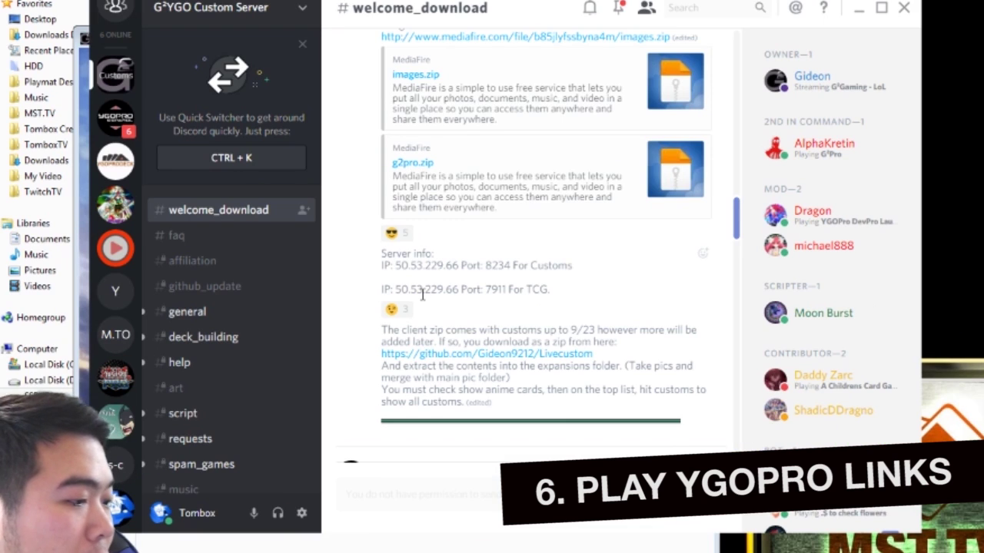
pyautogui.moveTo(392, 290); pyautogui.dragTo(421, 290)
pyautogui.click(466, 285)
pyautogui.click(428, 289)
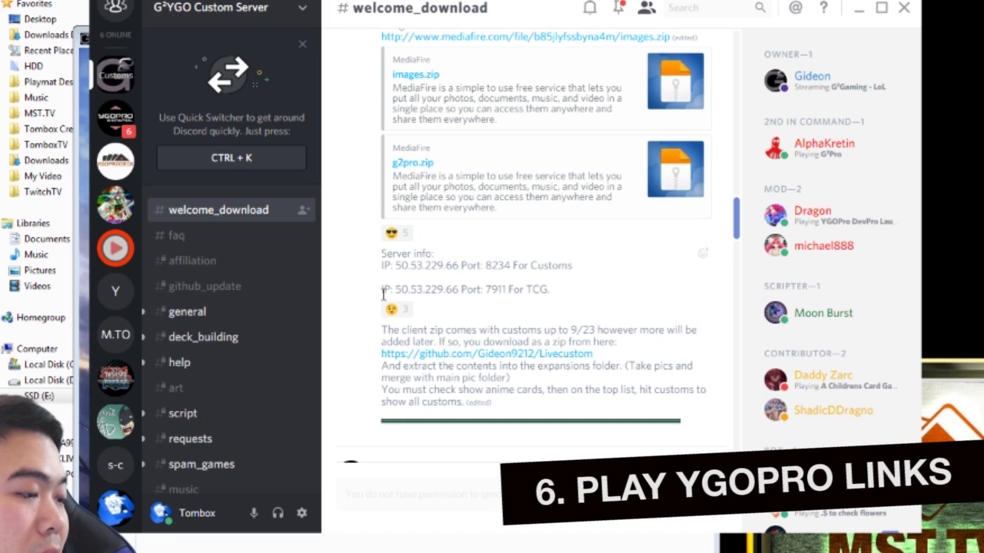
pyautogui.moveTo(382, 291); pyautogui.dragTo(550, 292)
pyautogui.click(466, 306)
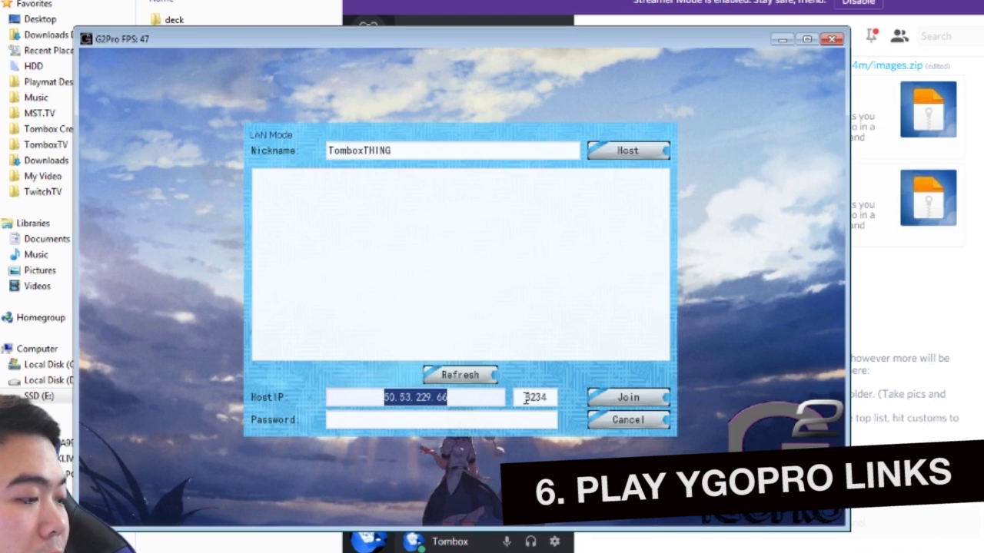
# Edit the port, join the hosted LAN room, and ready up with the Spyral Links deck
pyautogui.moveTo(526, 398); pyautogui.dragTo(671, 416)
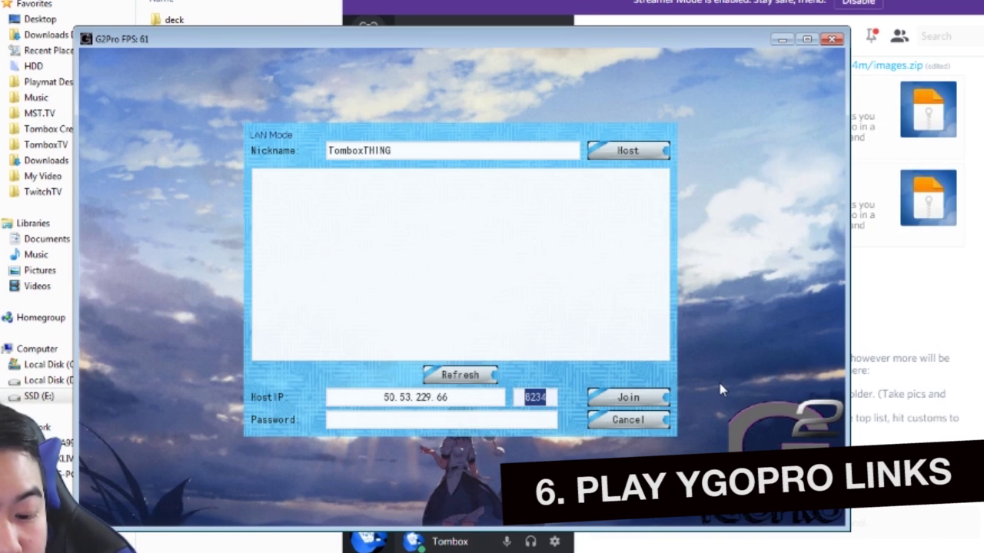
pyautogui.write('7911')
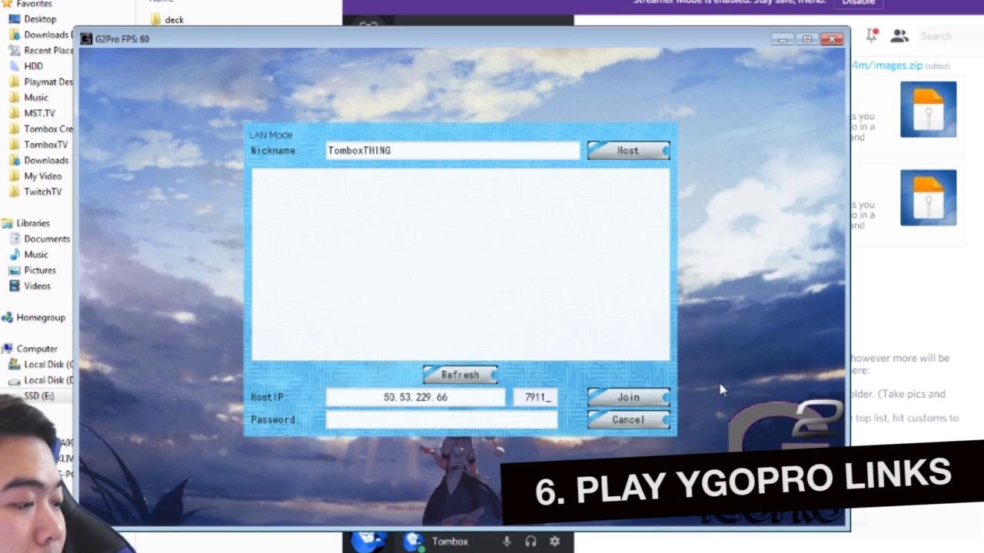
pyautogui.click(638, 402)
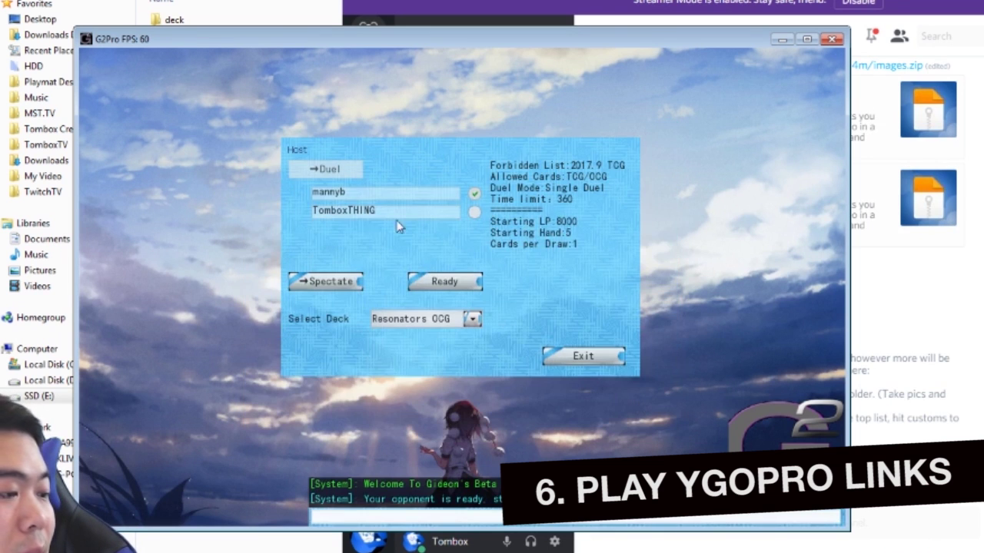
pyautogui.click(457, 317)
pyautogui.click(462, 359)
pyautogui.click(477, 209)
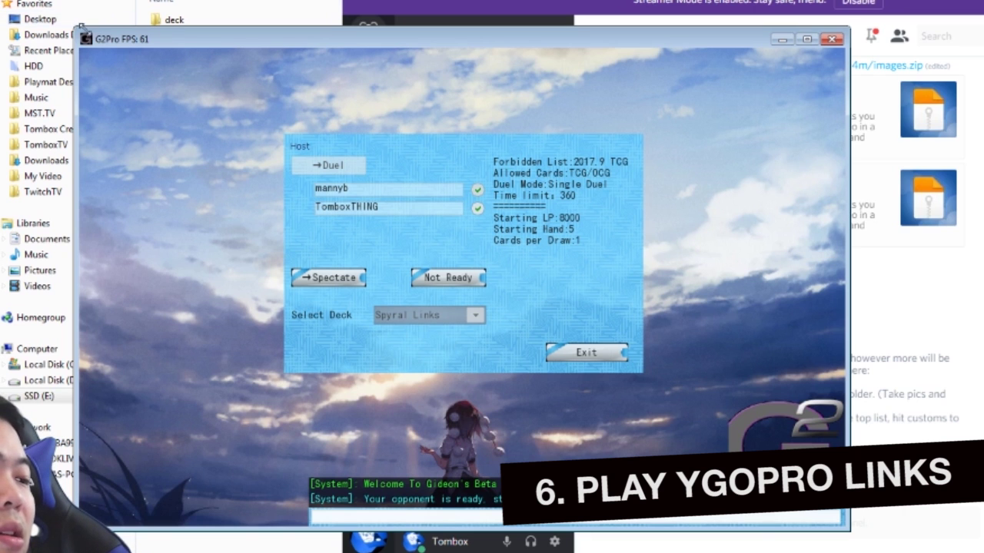
# Maximise the game window, kick the extra player, and start the duel
pyautogui.moveTo(80, 28); pyautogui.dragTo(0, 0)
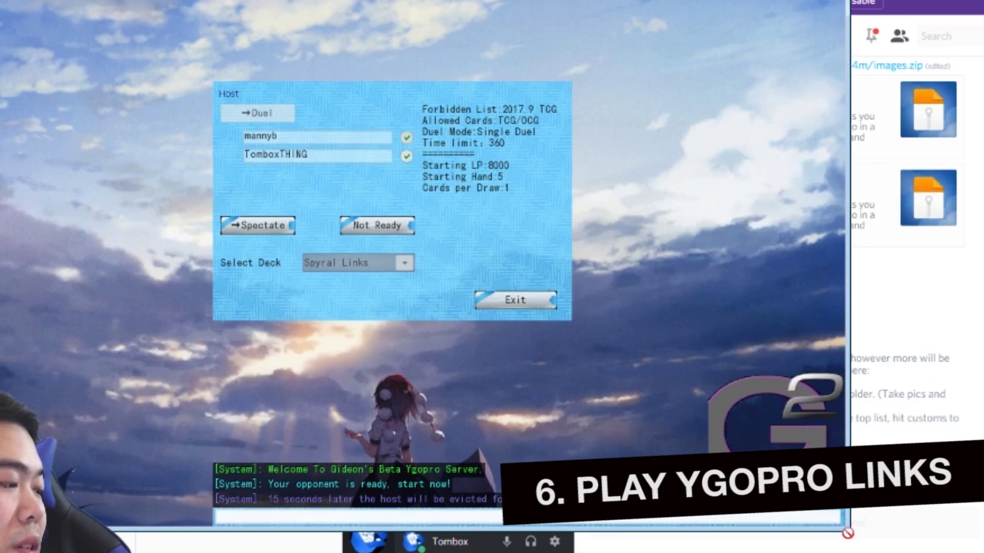
pyautogui.moveTo(849, 530); pyautogui.dragTo(983, 552)
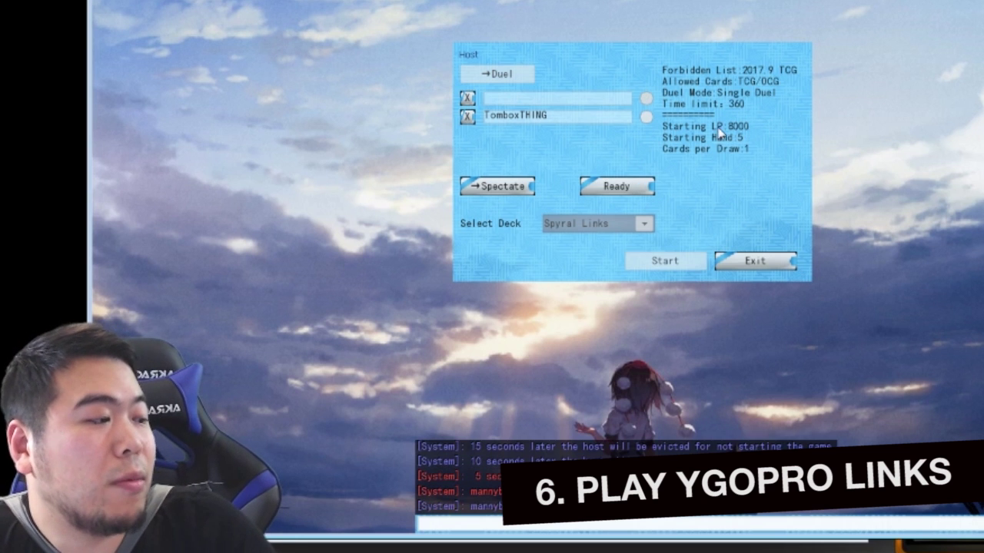
pyautogui.click(648, 117)
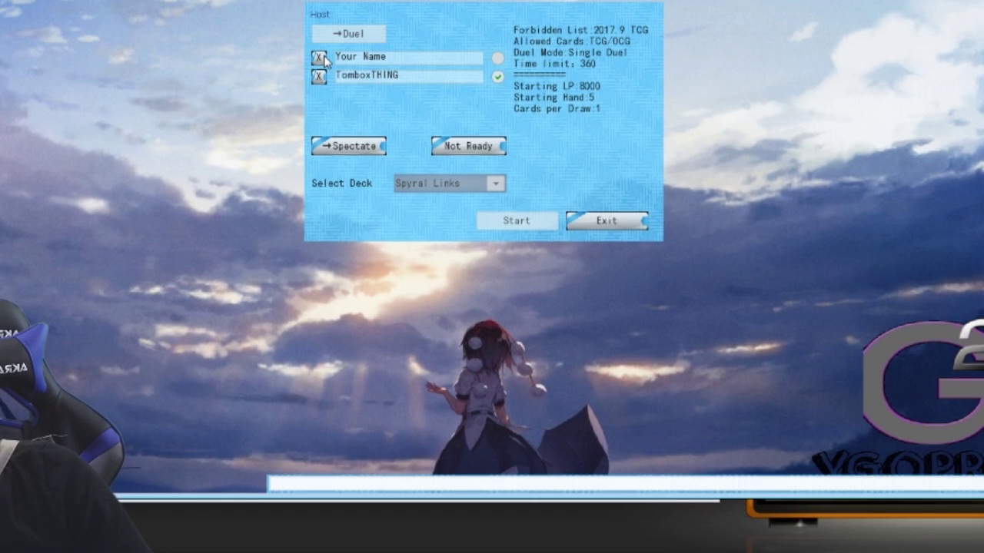
pyautogui.click(319, 57)
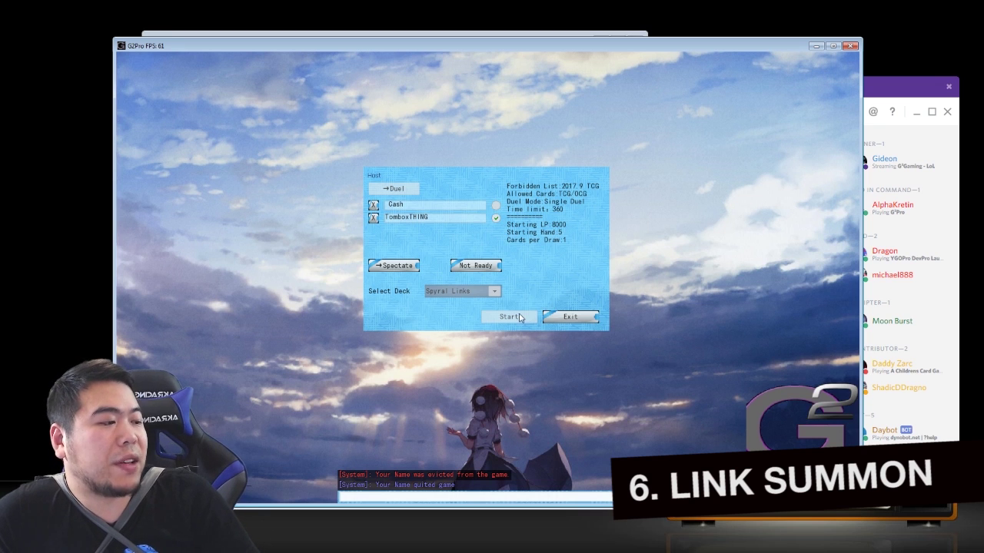
pyautogui.click(515, 320)
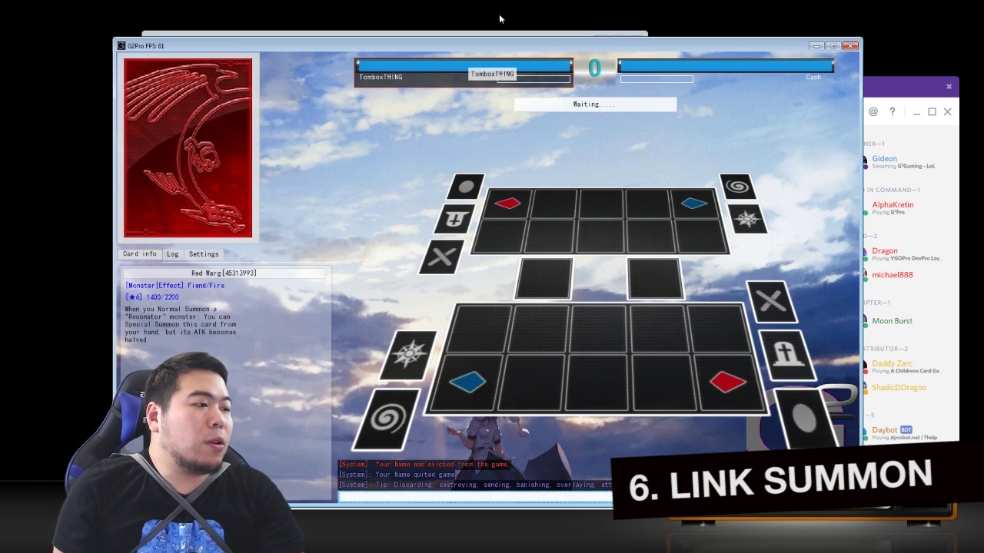
# Play scissors in rock-paper-scissors and choose who takes the first turn
pyautogui.moveTo(369, 51); pyautogui.dragTo(350, 32)
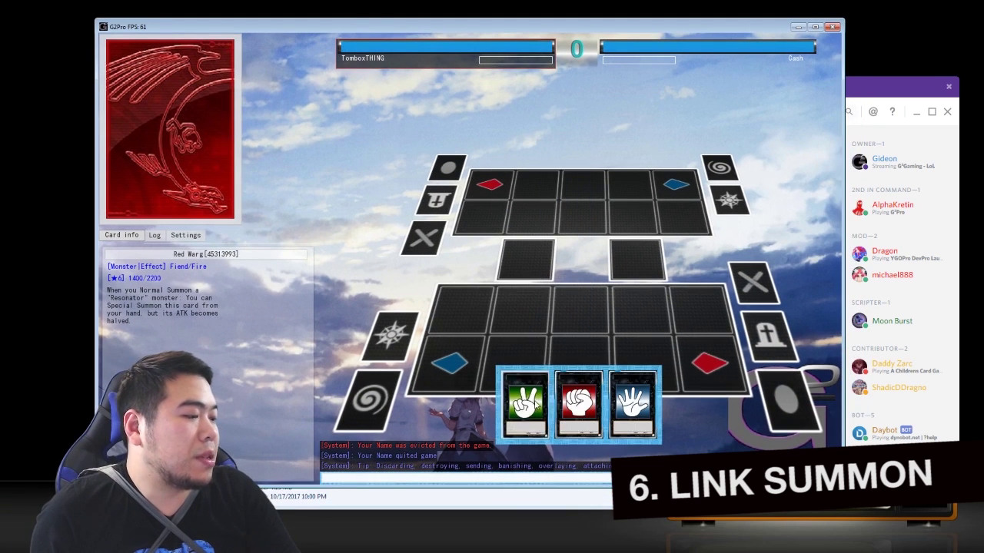
pyautogui.click(538, 396)
pyautogui.click(565, 222)
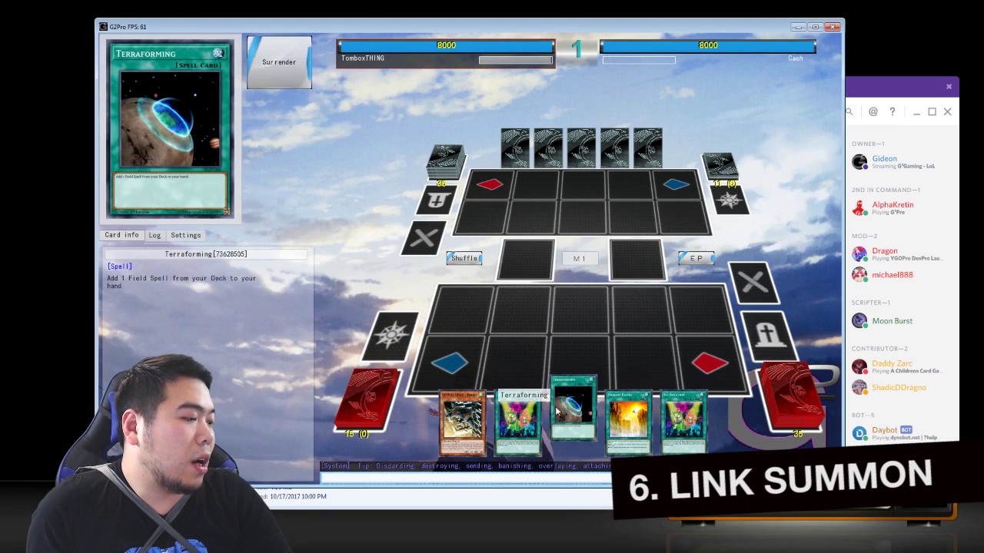
# Activate Terraforming for SPYRAL Resort, play Resort in the field zone, and add Super Agent
pyautogui.click(580, 404)
pyautogui.click(590, 382)
pyautogui.click(578, 362)
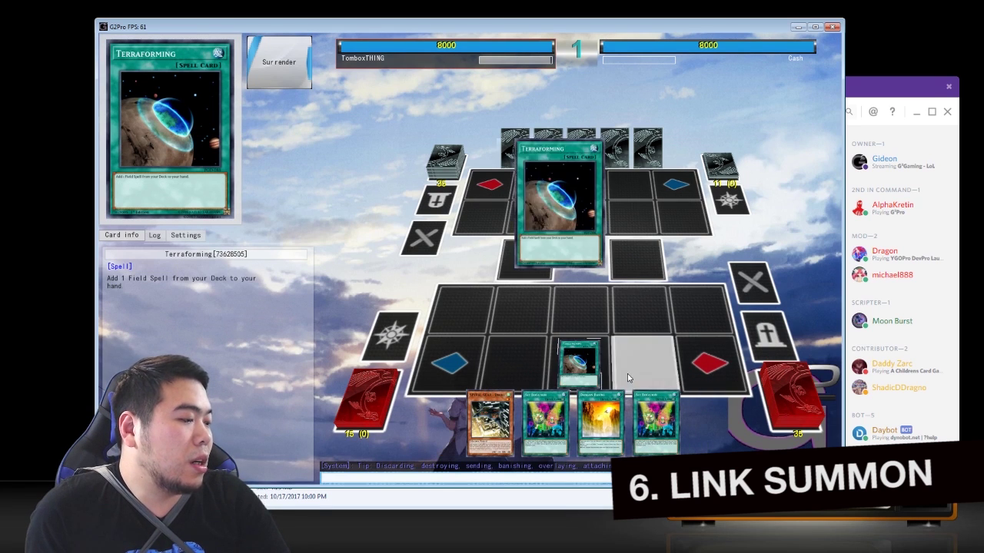
pyautogui.click(586, 214)
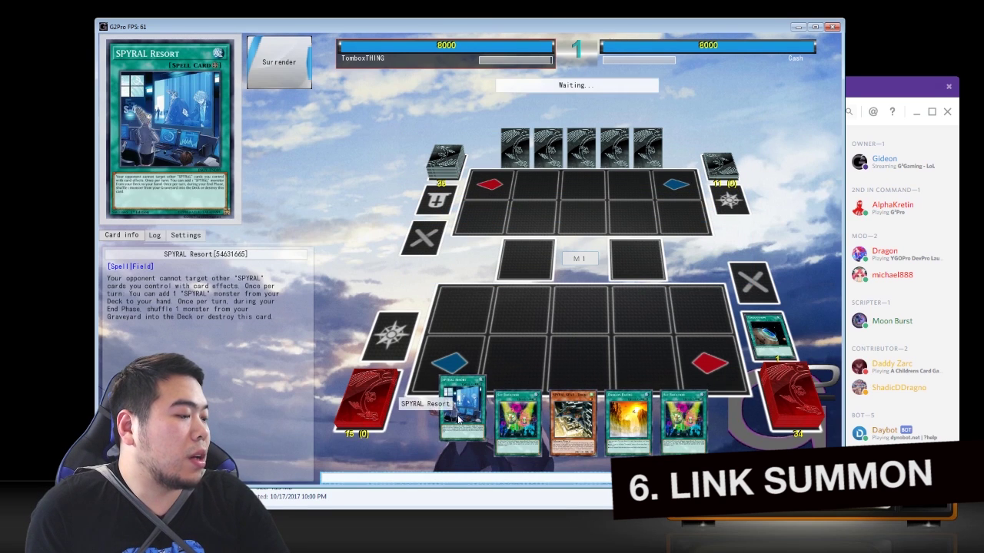
pyautogui.click(462, 422)
pyautogui.click(465, 386)
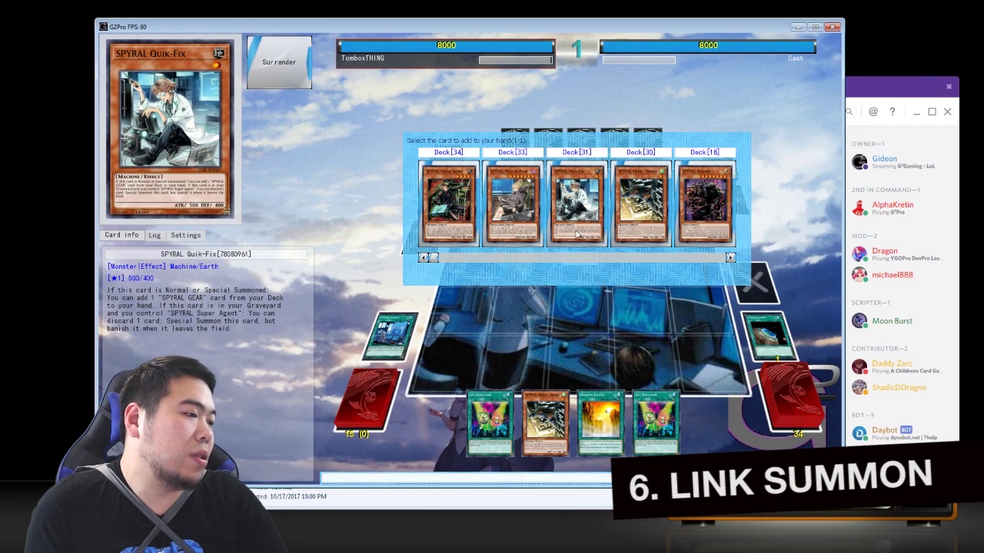
pyautogui.click(475, 239)
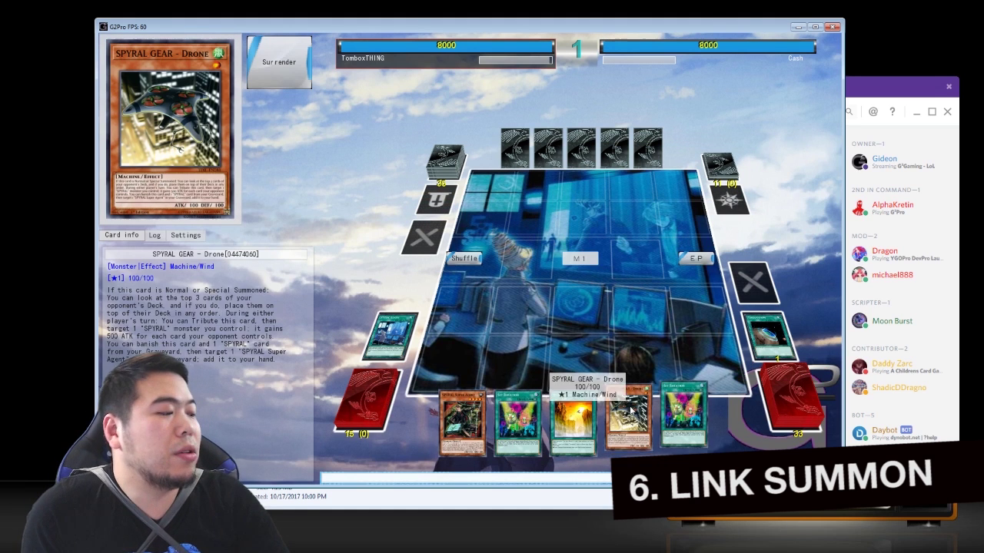
# Normal Summon SPYRAL GEAR - Drone and use its effect to reorder the opponent's top three cards
pyautogui.click(630, 411)
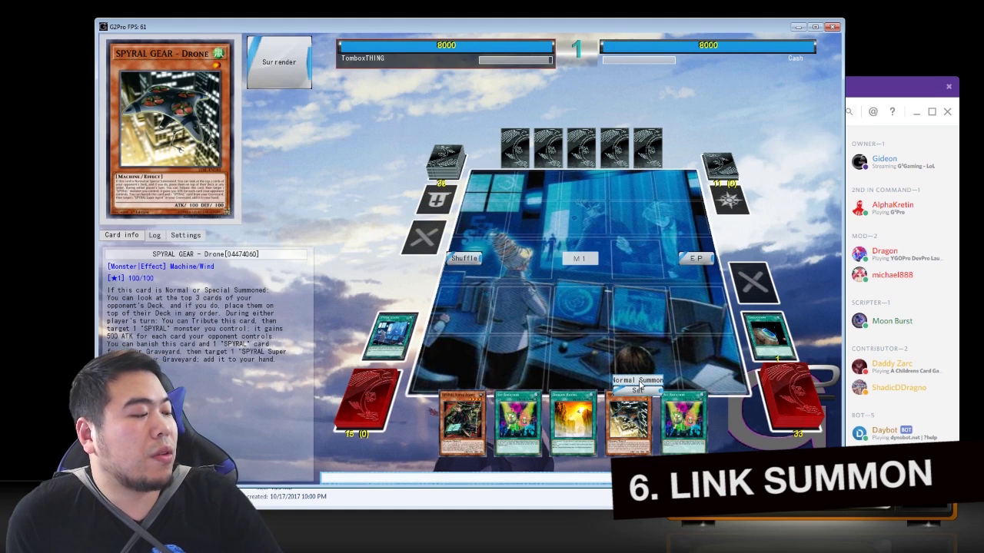
pyautogui.click(639, 381)
pyautogui.click(579, 311)
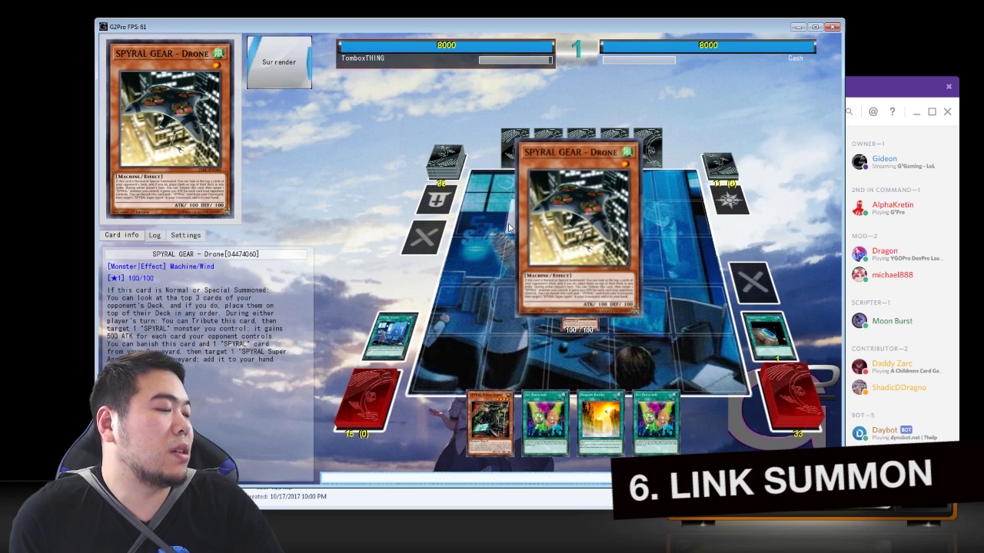
pyautogui.click(555, 253)
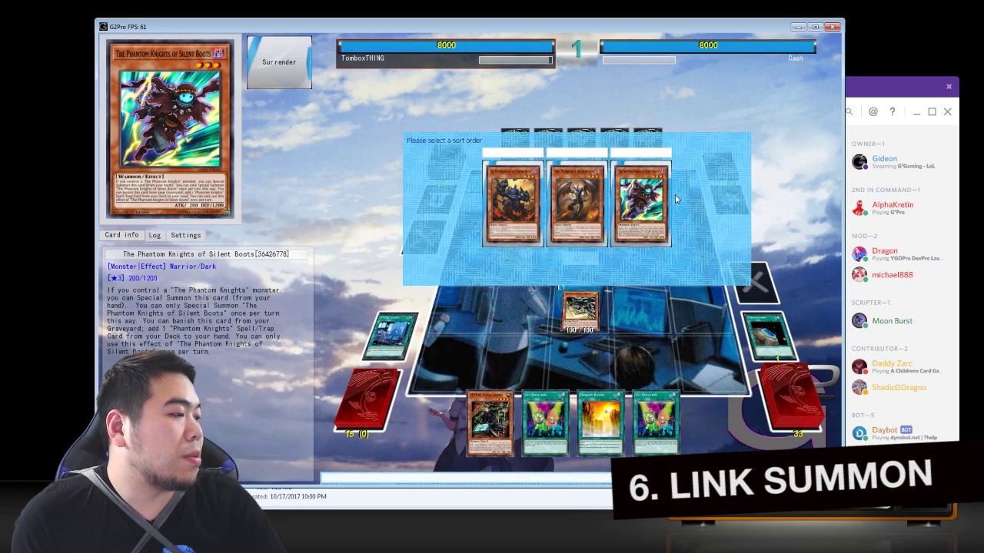
pyautogui.click(513, 204)
pyautogui.click(576, 206)
pyautogui.click(624, 230)
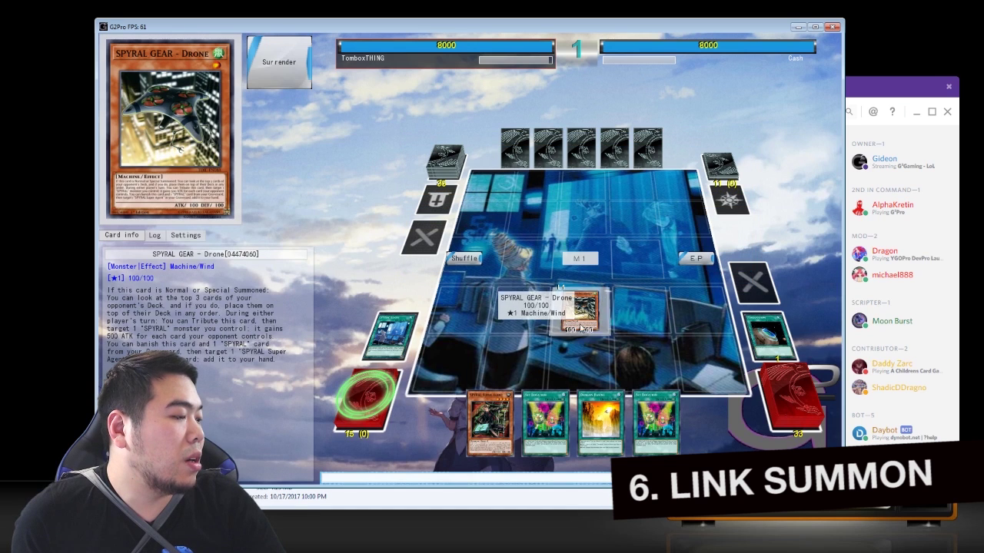
# Activate SPYRAL Super Agent from hand, declare Monster Card, and summon it in attack position
pyautogui.click(490, 419)
pyautogui.click(489, 381)
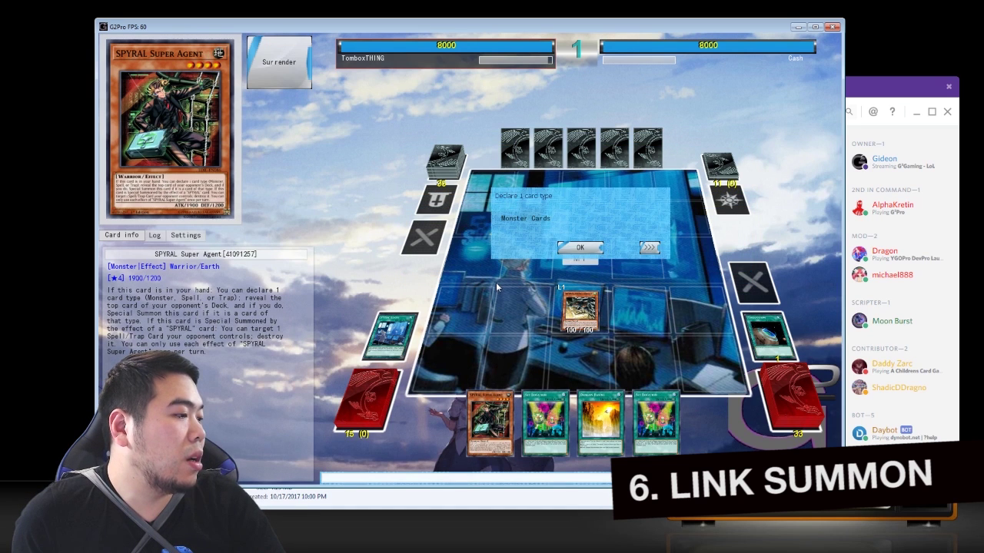
pyautogui.click(580, 247)
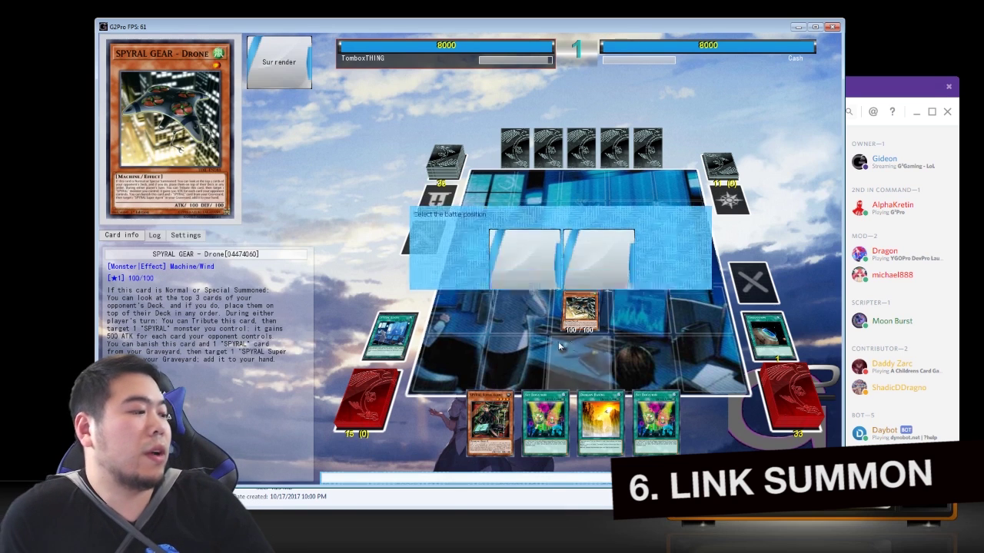
pyautogui.click(522, 257)
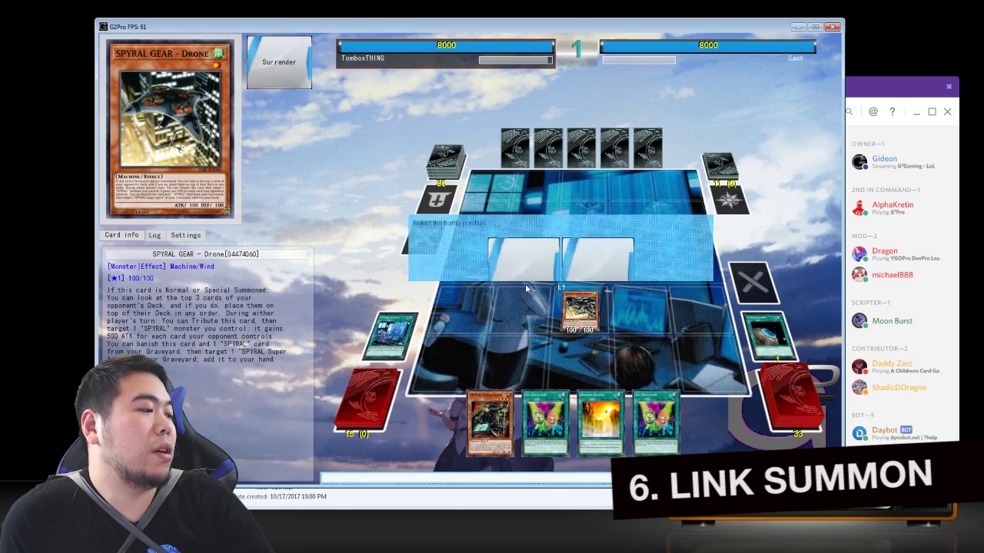
# Link Summon SPYRAL Double Helix using Drone and Super Agent, right of centre
pyautogui.click(377, 397)
pyautogui.click(502, 215)
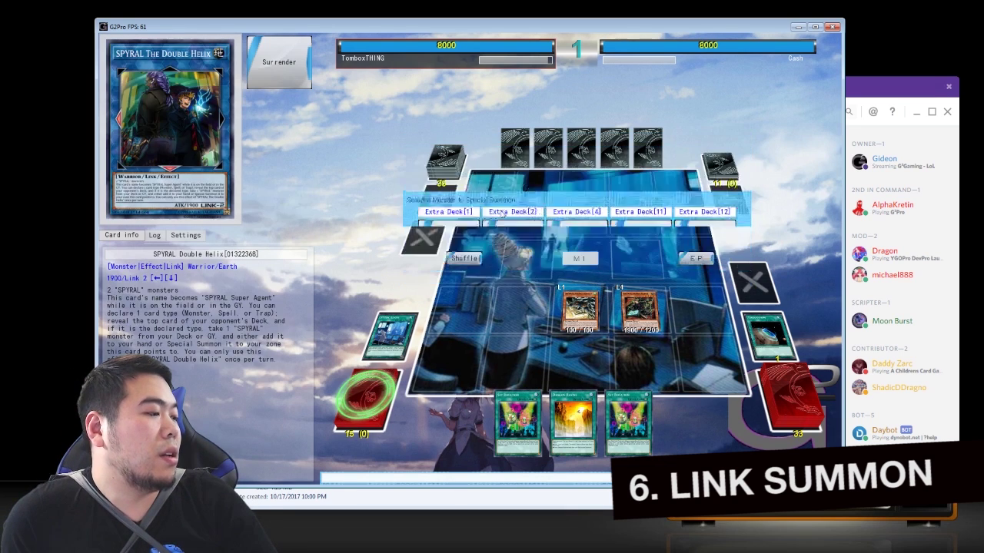
pyautogui.click(580, 307)
pyautogui.click(634, 281)
pyautogui.click(627, 253)
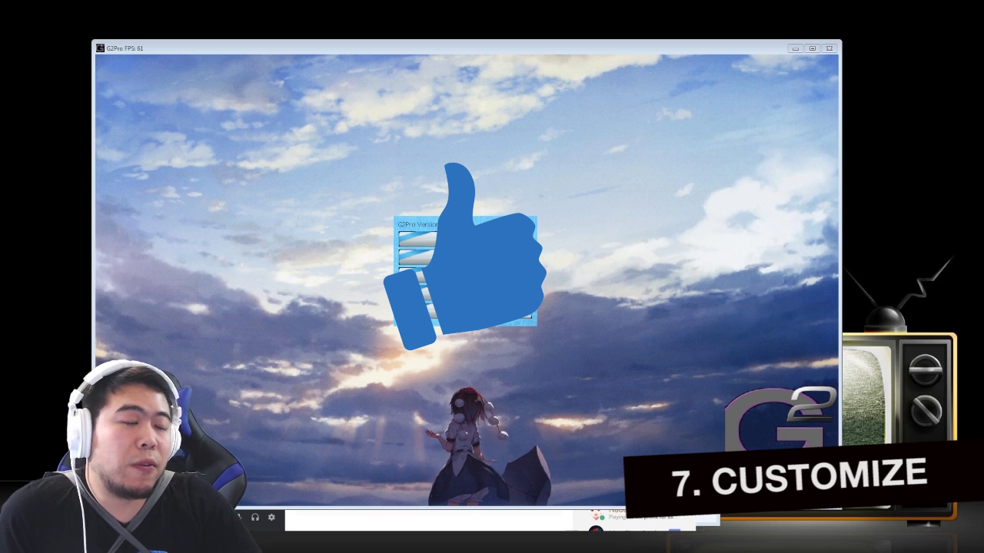
# Nudge the G2Pro game window slightly to the right
pyautogui.moveTo(275, 49); pyautogui.dragTo(298, 52)
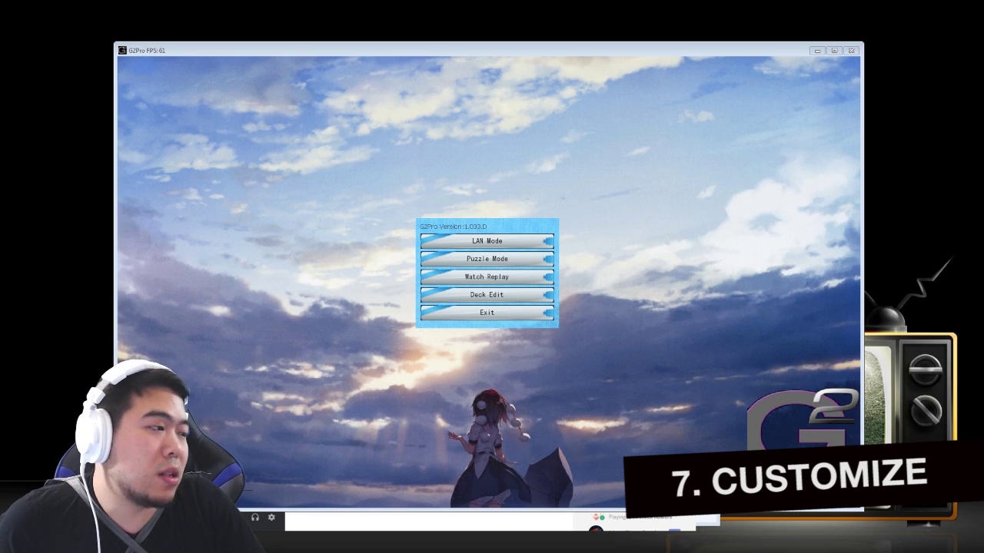
# Switch to the G2Pro folder in Explorer and open its textures folder
pyautogui.hotkey('alt', 'Tab')
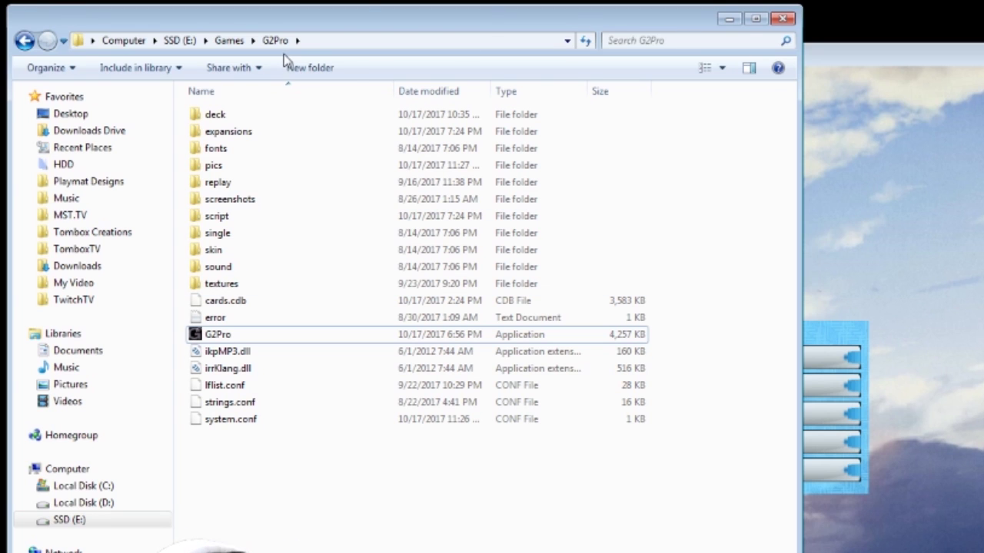
pyautogui.doubleClick(267, 289)
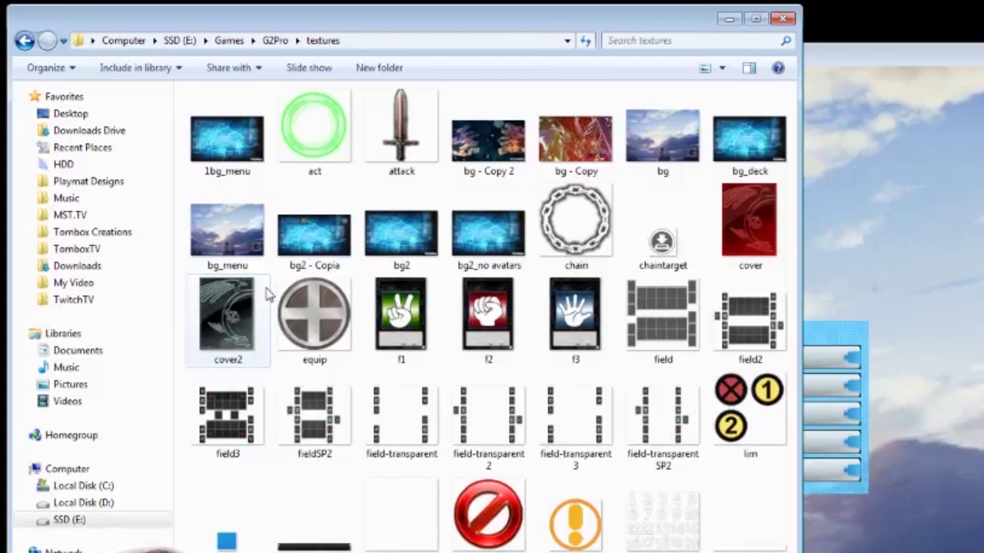
pyautogui.click(234, 135)
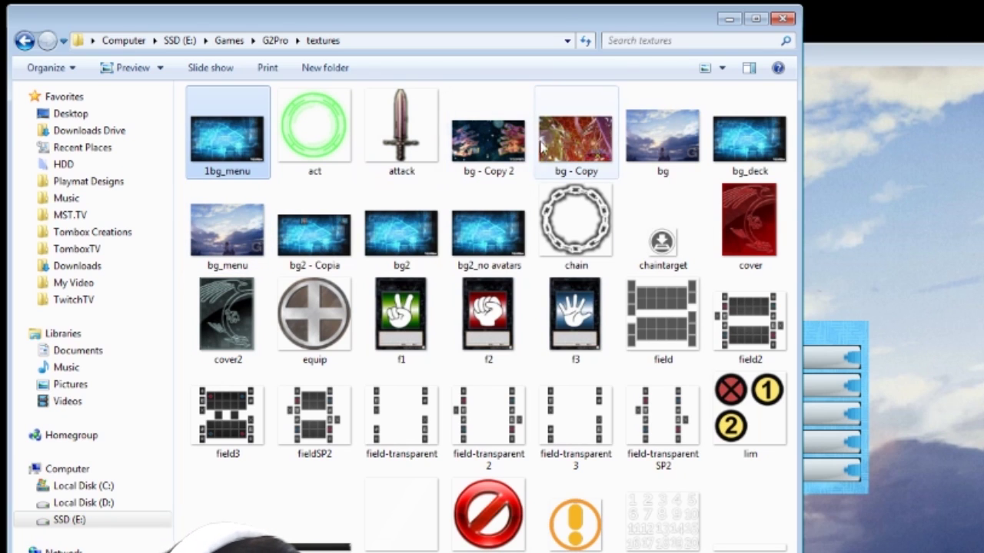
# Delete the duplicate images bg - Copy 2 and bg - Copy
pyautogui.click(507, 169)
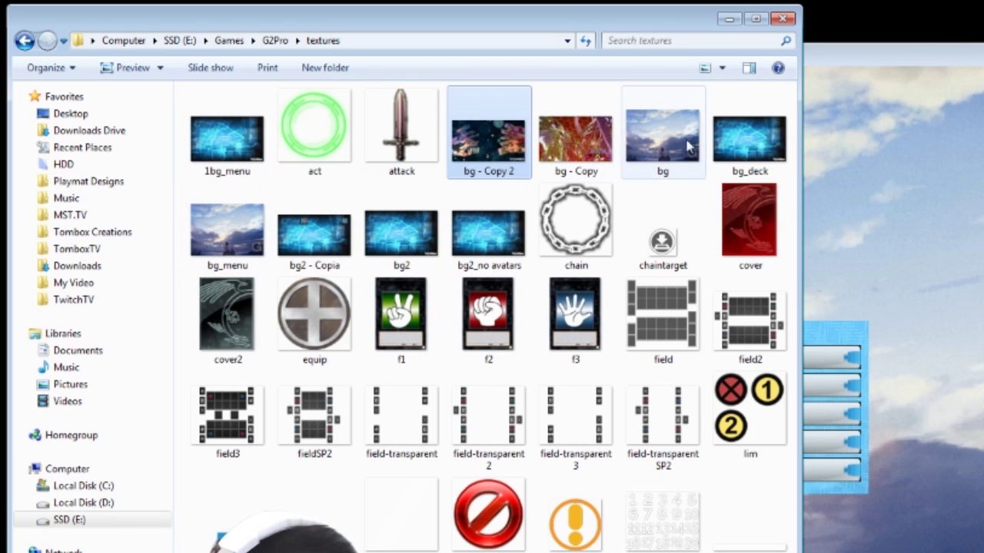
pyautogui.keyDown('ctrl'); pyautogui.click(581, 150); pyautogui.keyUp('ctrl')
pyautogui.press('Delete')
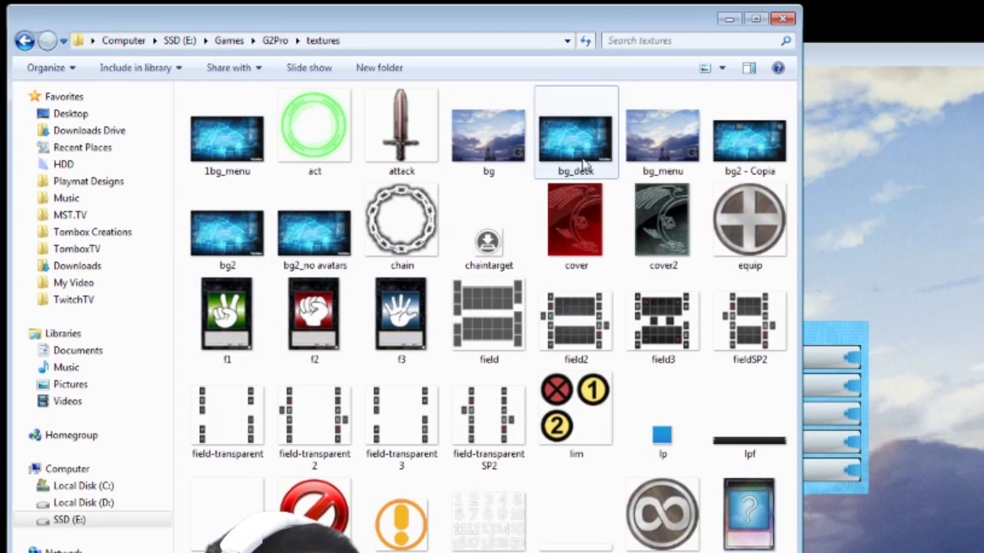
# Check the deck editor's current background, return to the main menu, and reposition the game window
pyautogui.click(869, 63)
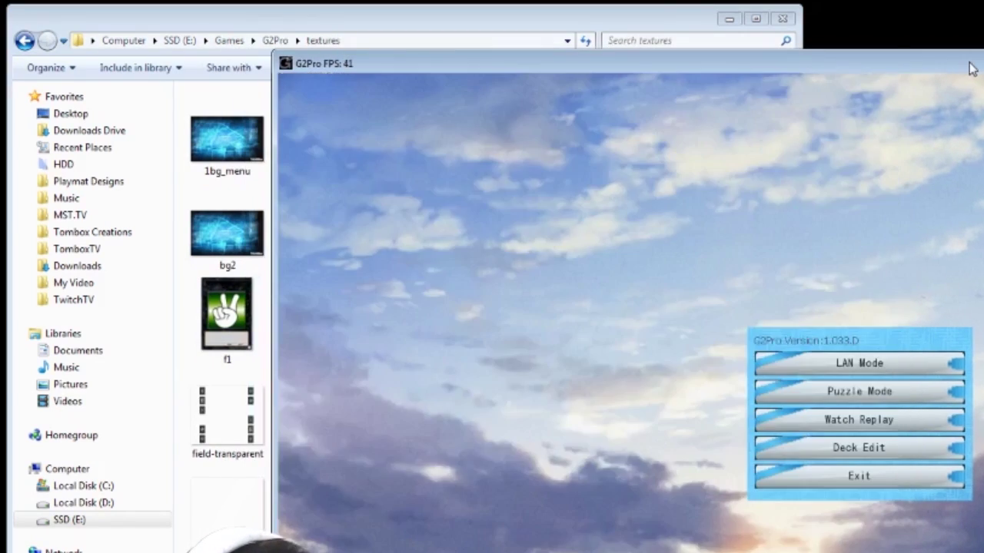
pyautogui.click(903, 441)
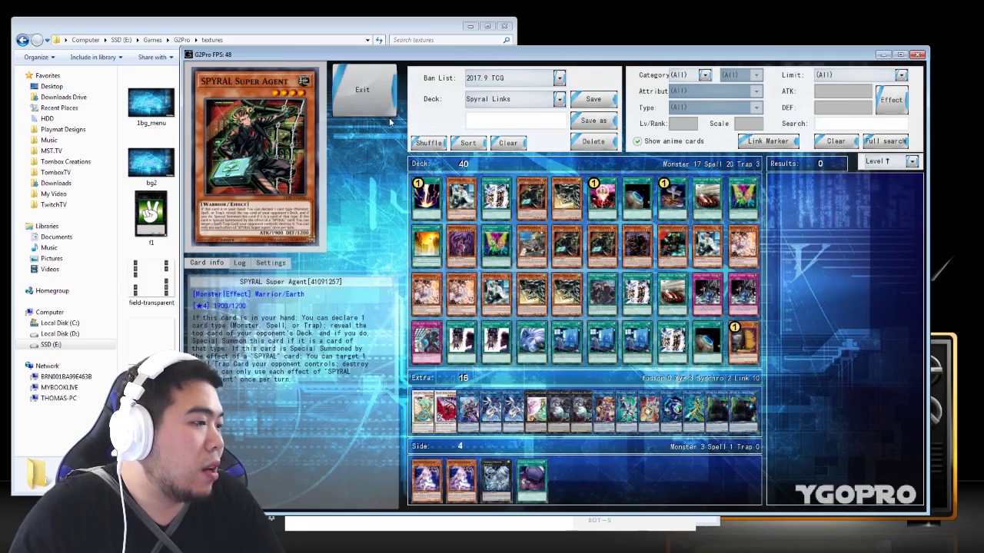
pyautogui.click(362, 89)
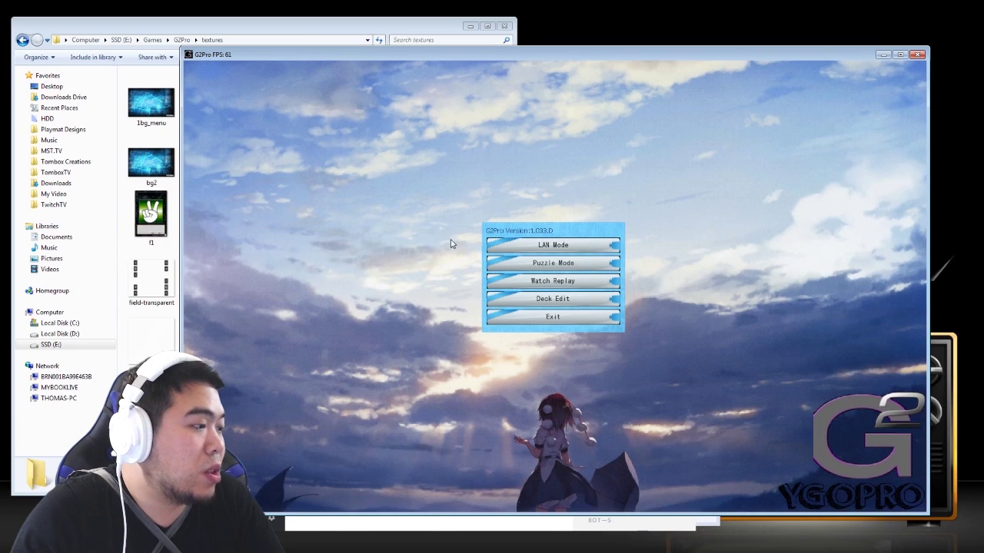
pyautogui.moveTo(243, 58); pyautogui.dragTo(269, 53)
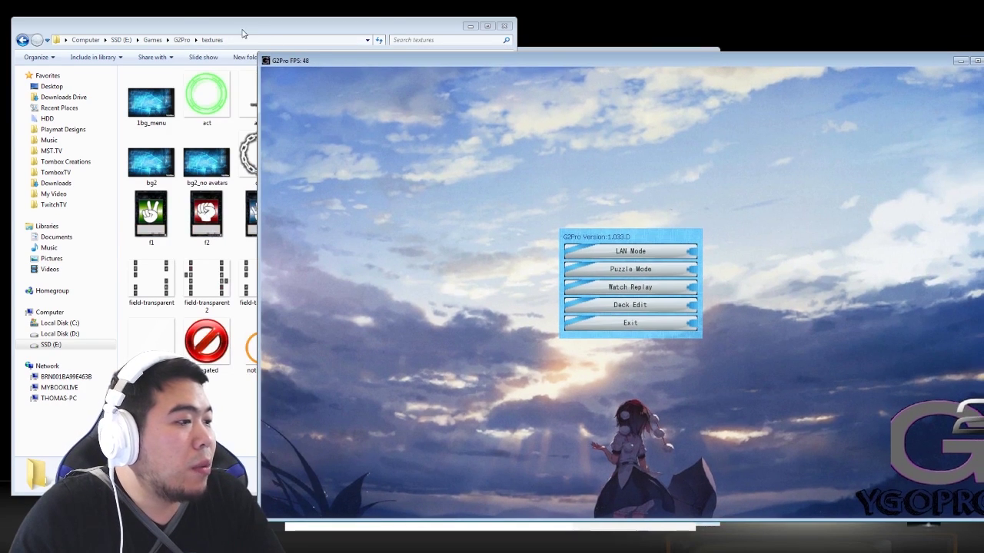
pyautogui.moveTo(387, 62); pyautogui.dragTo(355, 43)
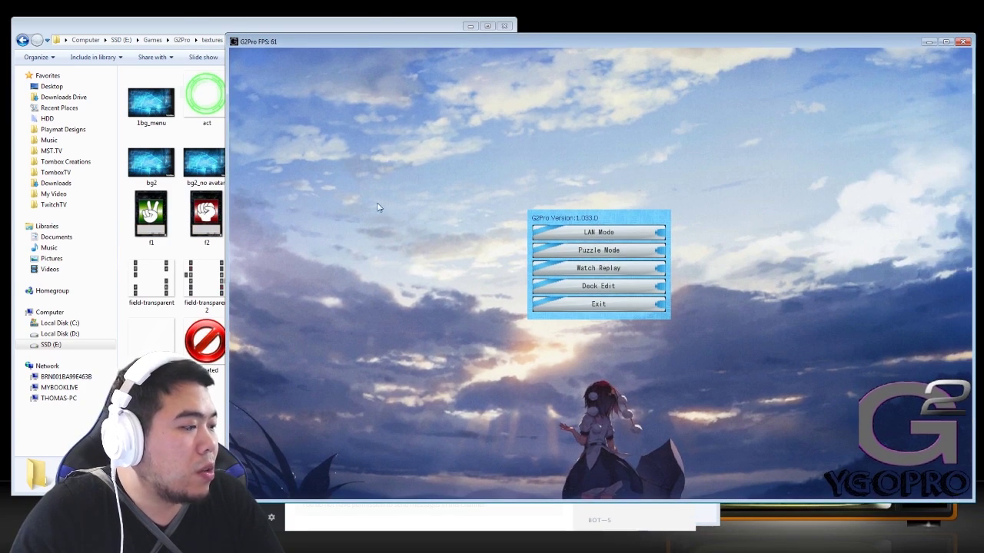
# Open the cover texture from G2Pro's textures folder in Photo Viewer
pyautogui.click(197, 253)
pyautogui.click(373, 158)
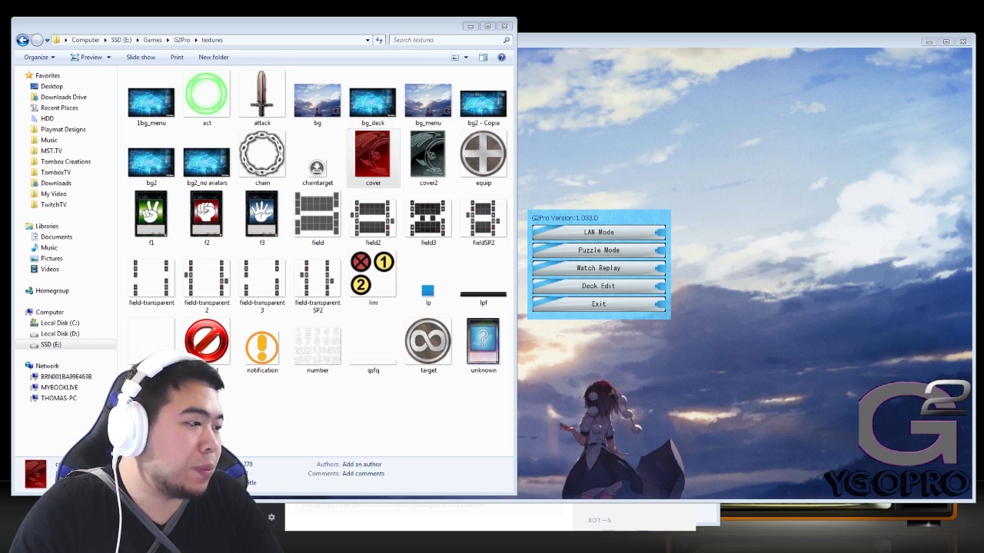
pyautogui.press('Return')
pyautogui.moveTo(552, 50); pyautogui.dragTo(746, 93)
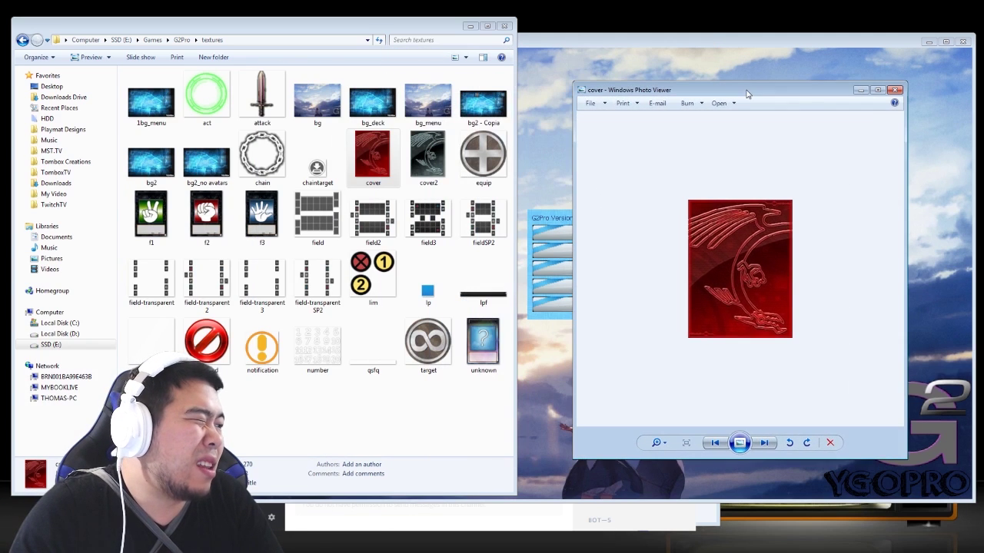
# Close the cover preview and open the YGOPro Links textures folder beside G2Pro's
pyautogui.click(895, 91)
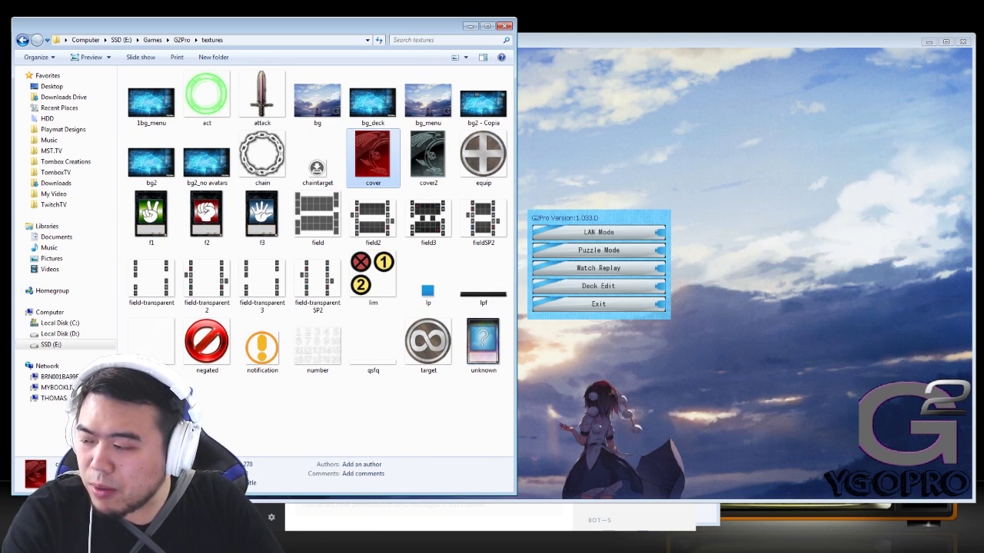
pyautogui.hotkey('alt', 'Tab')
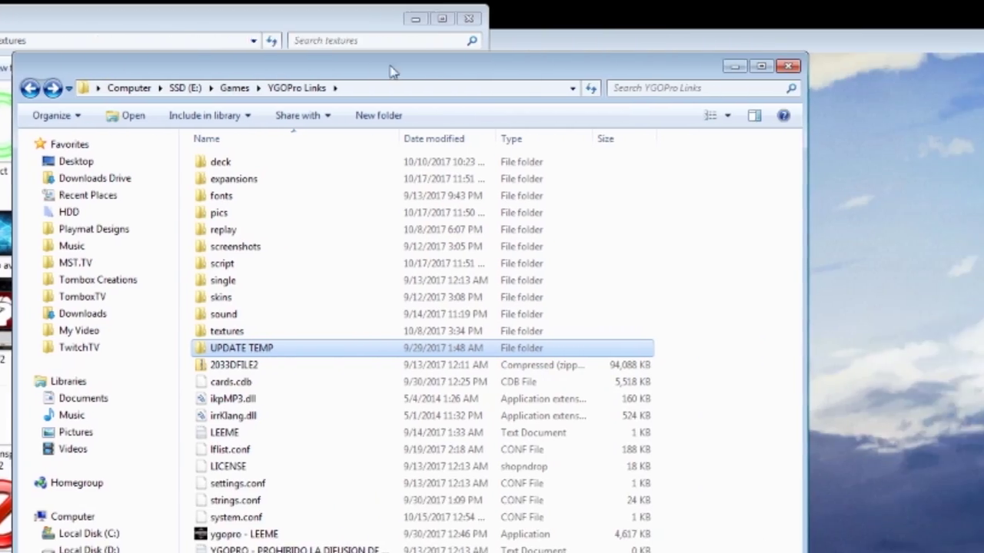
pyautogui.moveTo(392, 72); pyautogui.dragTo(878, 26)
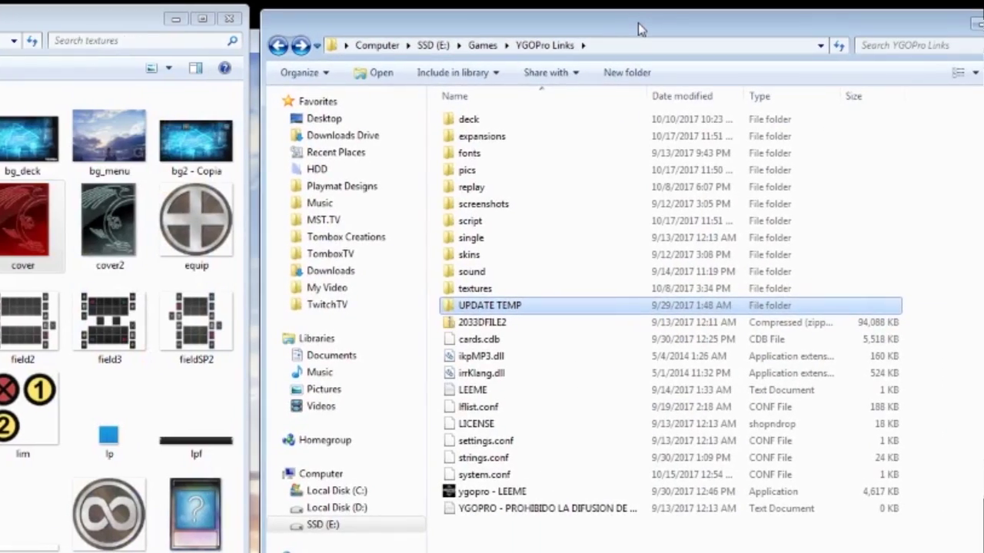
pyautogui.doubleClick(498, 289)
pyautogui.moveTo(573, 30); pyautogui.dragTo(474, 177)
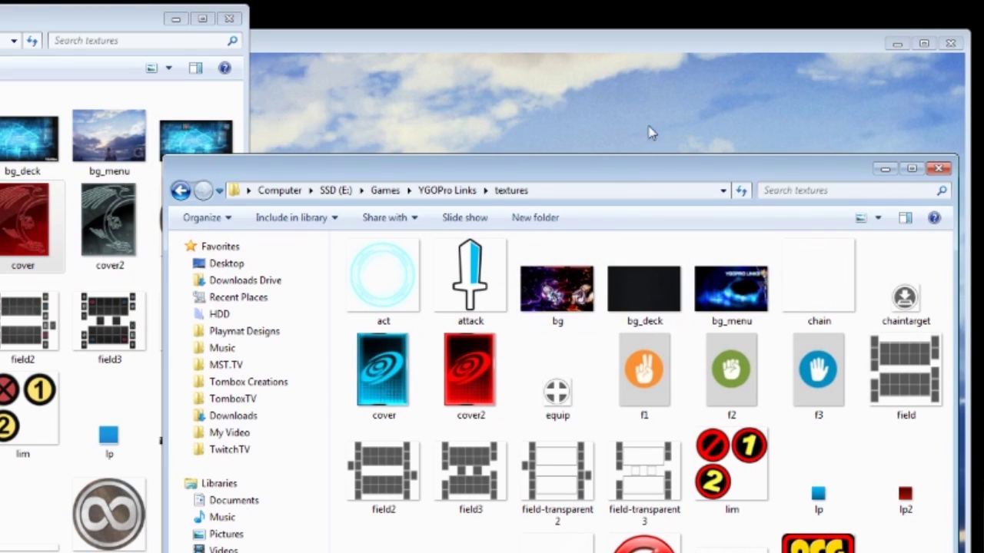
# Close the G2Pro game window and select the new bg texture in YGOPro Links
pyautogui.click(955, 43)
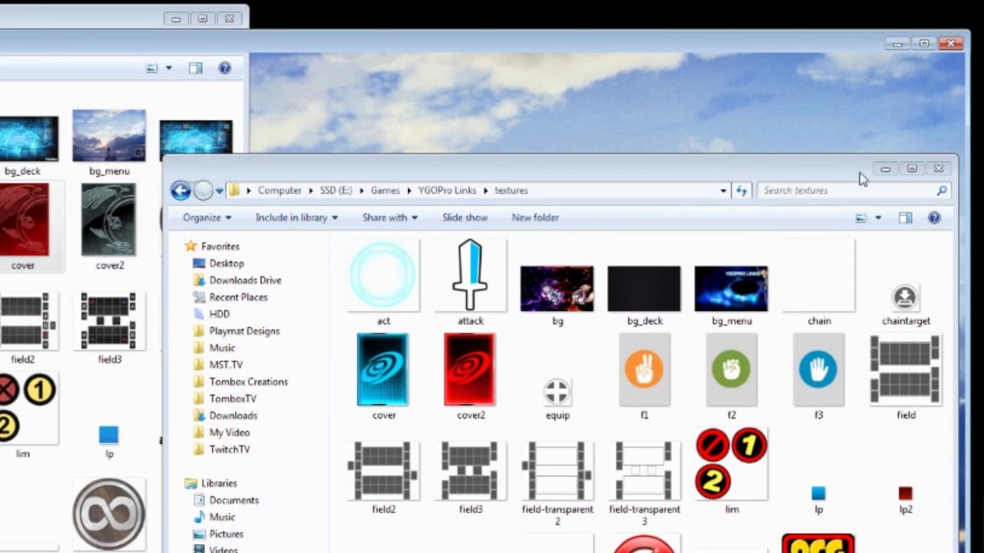
pyautogui.click(950, 43)
pyautogui.click(584, 307)
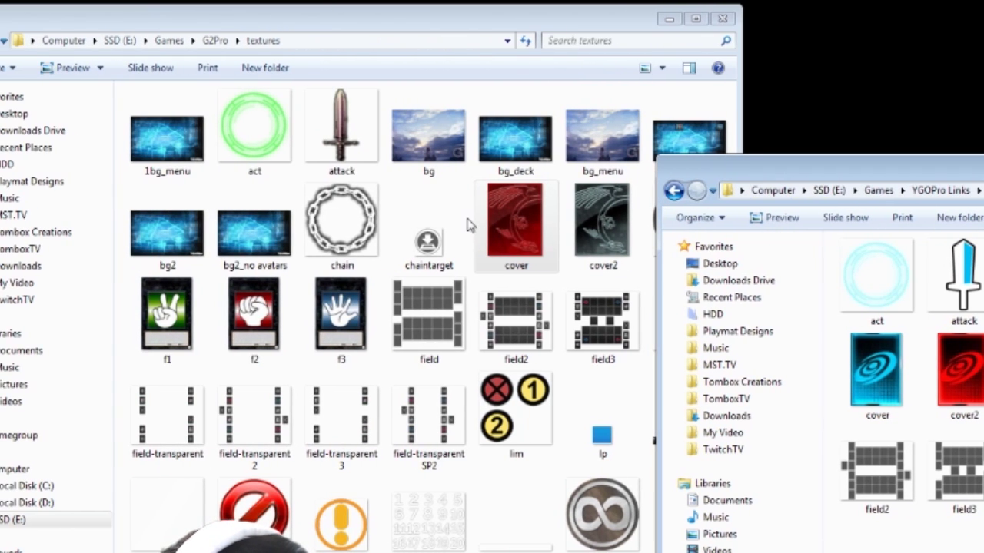
# Copy the new bg, bg_menu, cover and cover2 textures into G2Pro's textures, replacing the originals
pyautogui.hotkey('ctrl', 'v')
pyautogui.click(623, 338)
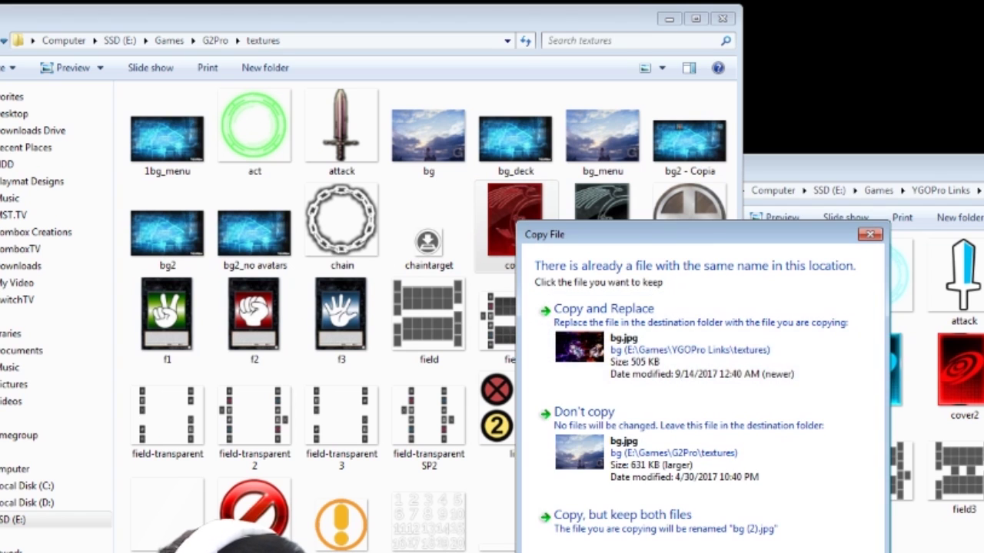
pyautogui.click(624, 340)
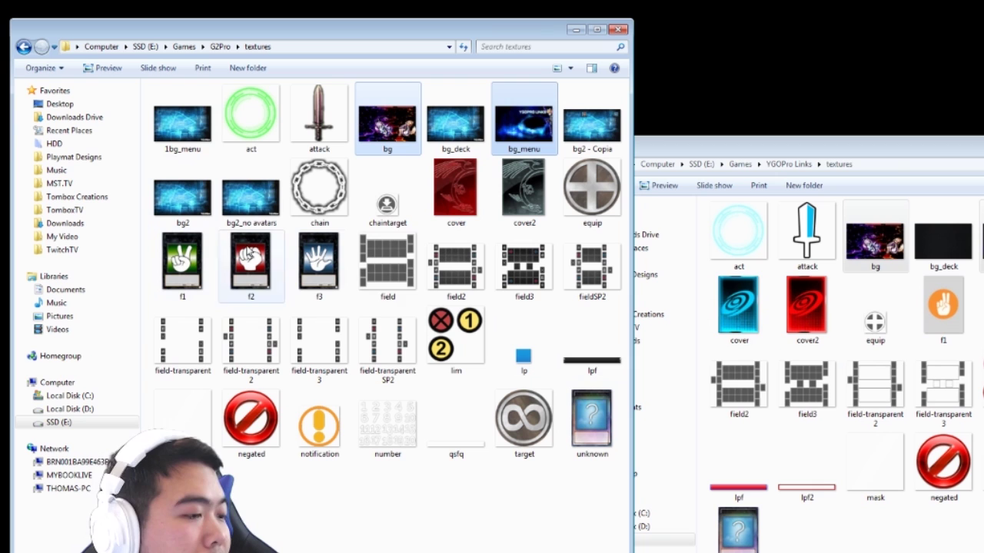
pyautogui.click(807, 307)
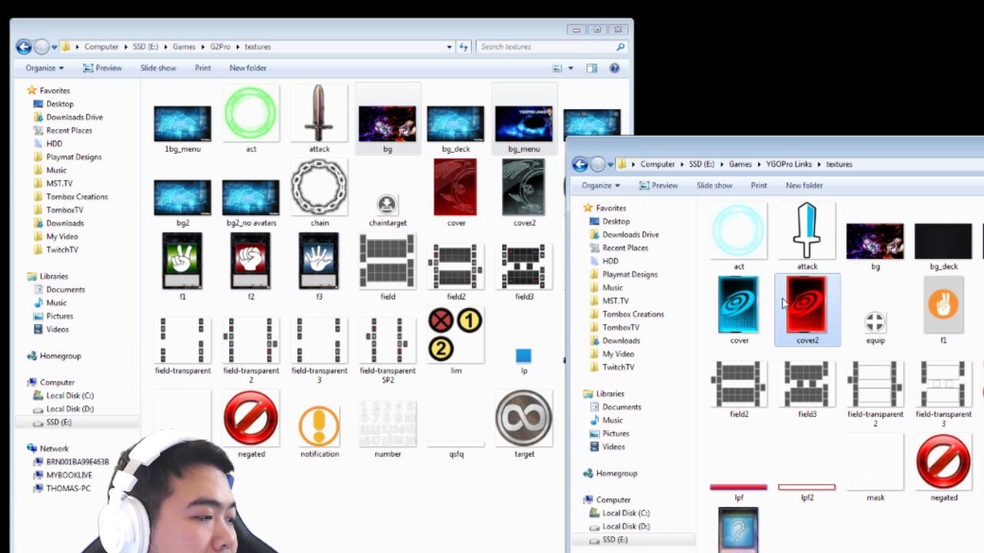
pyautogui.keyDown('ctrl'); pyautogui.click(735, 317); pyautogui.keyUp('ctrl')
pyautogui.moveTo(492, 315); pyautogui.dragTo(486, 320)
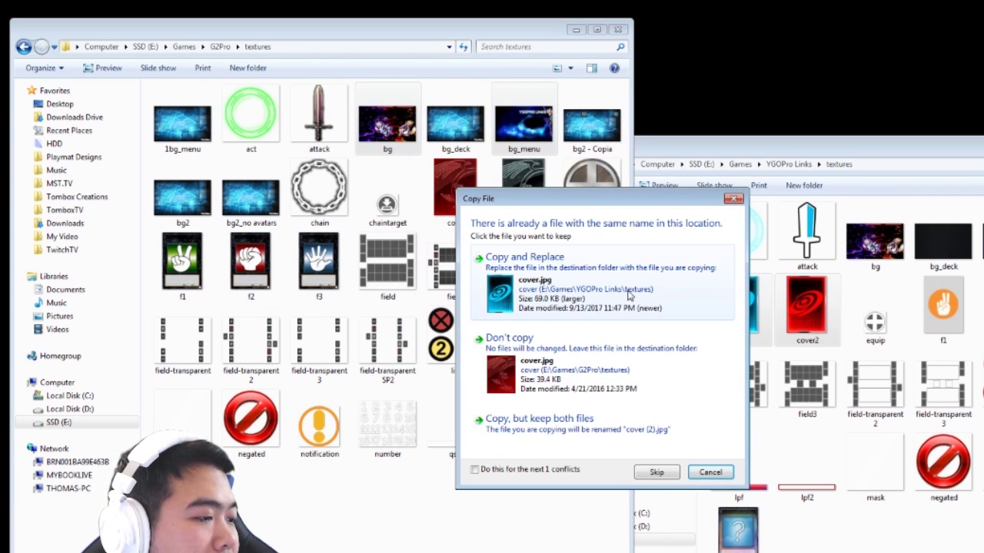
pyautogui.click(568, 288)
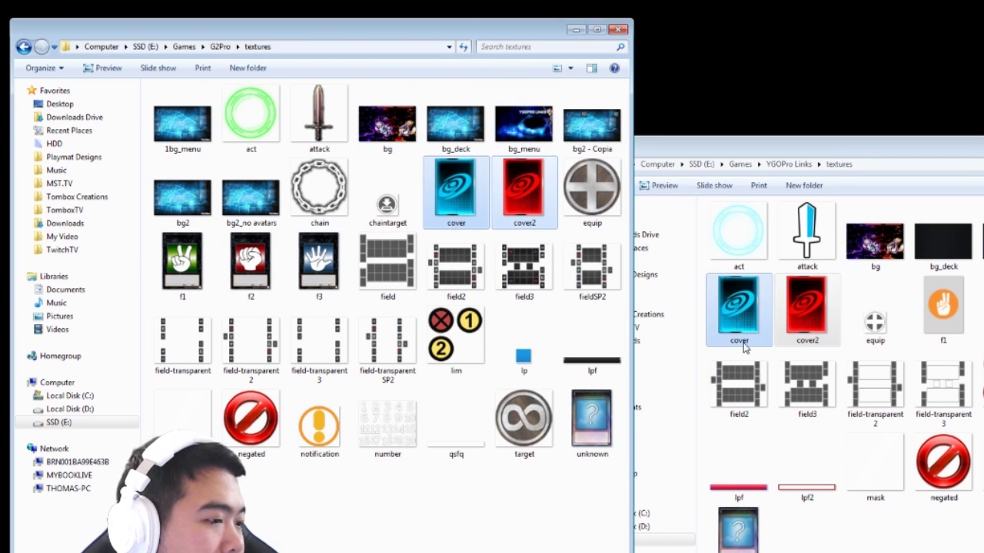
# Replace G2Pro's sword, act activation circle and lim textures with the YGOPro Links versions
pyautogui.moveTo(807, 234); pyautogui.dragTo(389, 192)
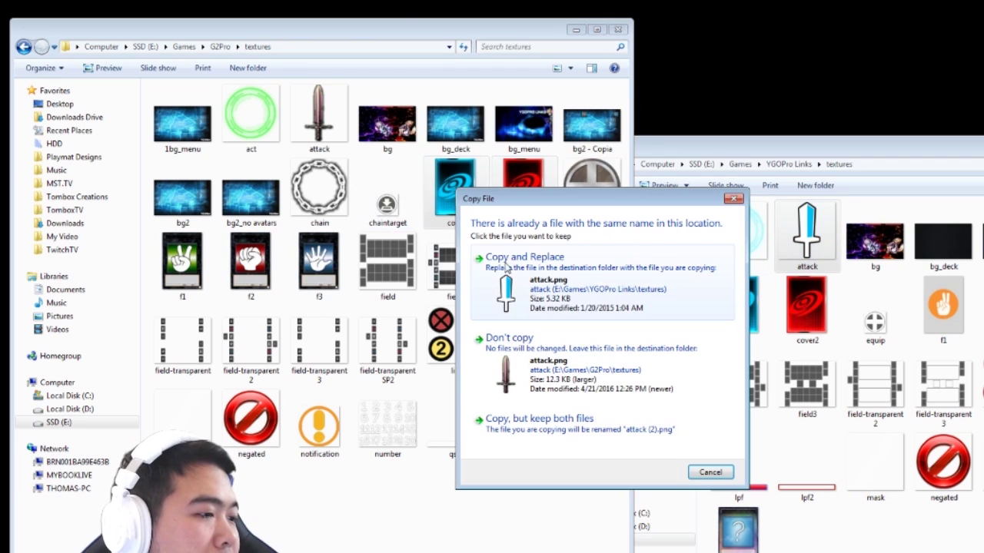
pyautogui.click(613, 282)
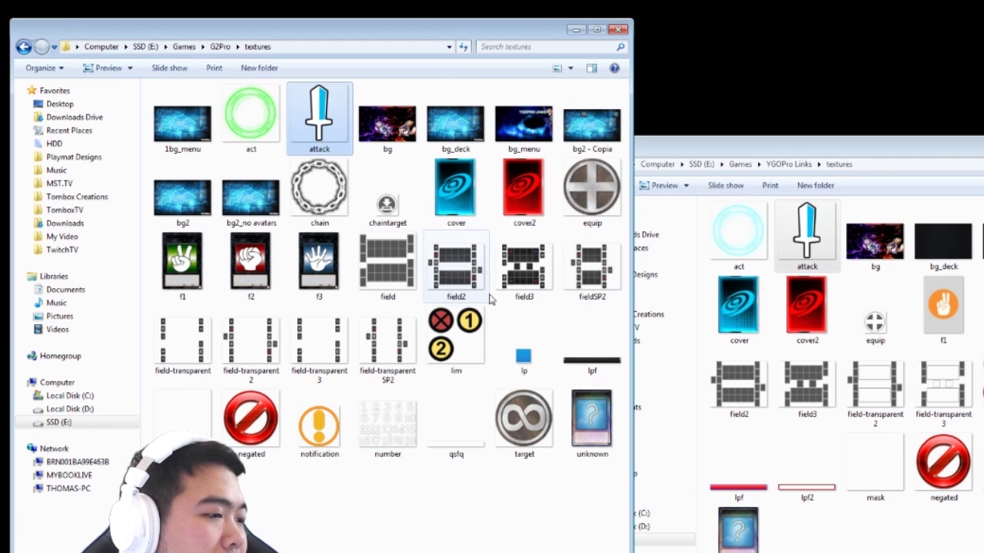
pyautogui.moveTo(742, 242); pyautogui.dragTo(323, 192)
pyautogui.click(607, 277)
pyautogui.hotkey('alt', 'Tab')
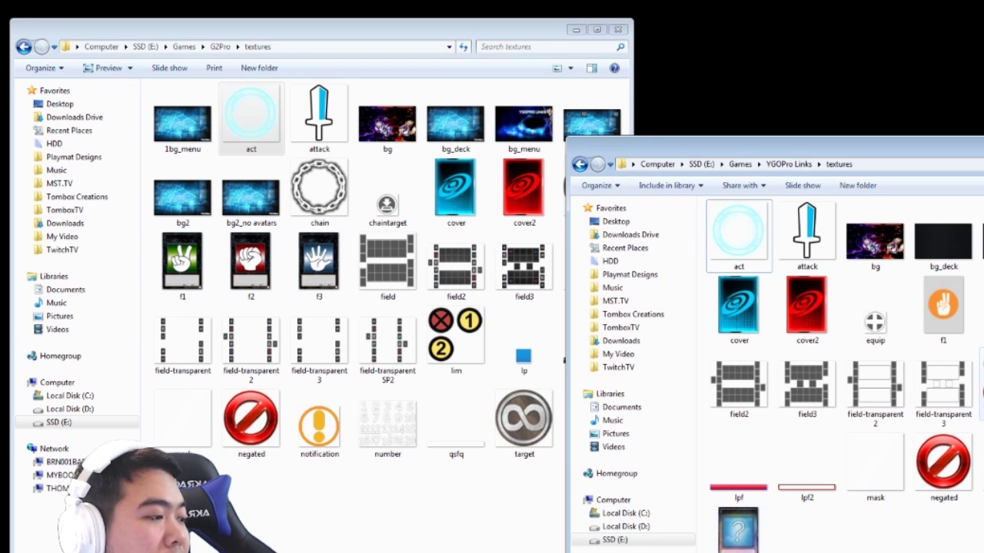
pyautogui.moveTo(982, 384); pyautogui.dragTo(460, 400)
pyautogui.click(531, 261)
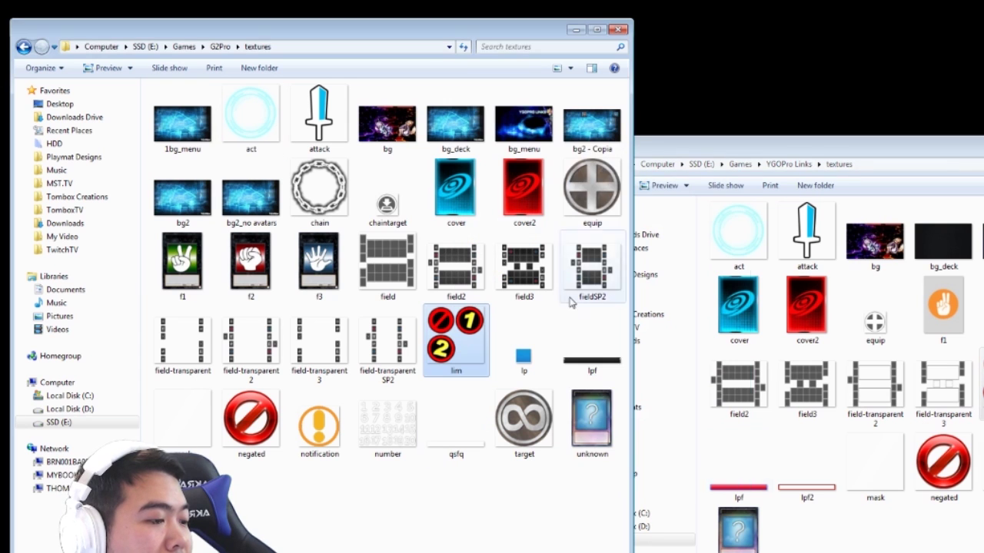
# Select the lpf texture in YGOPro Links, then go up to the main G2Pro folder
pyautogui.click(922, 541)
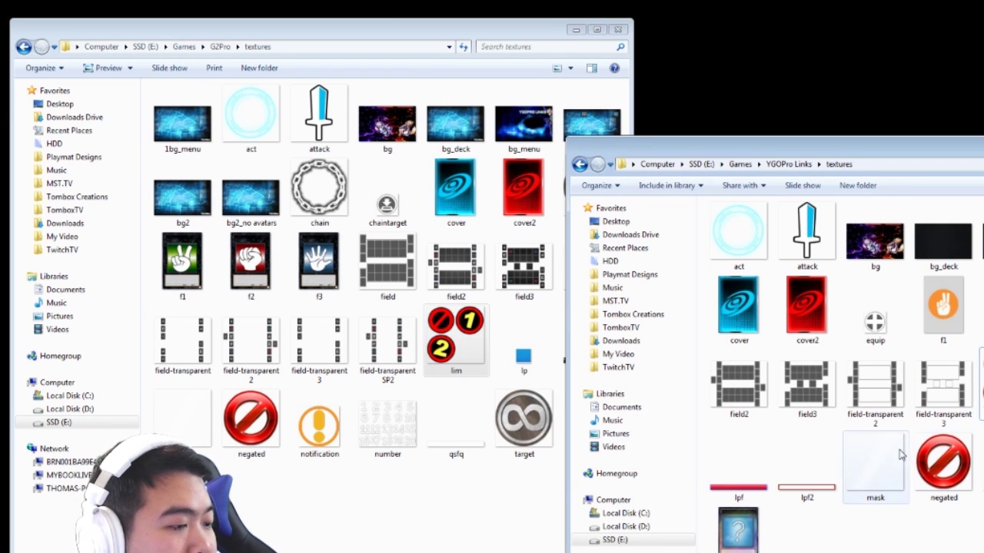
pyautogui.click(470, 384)
pyautogui.click(738, 461)
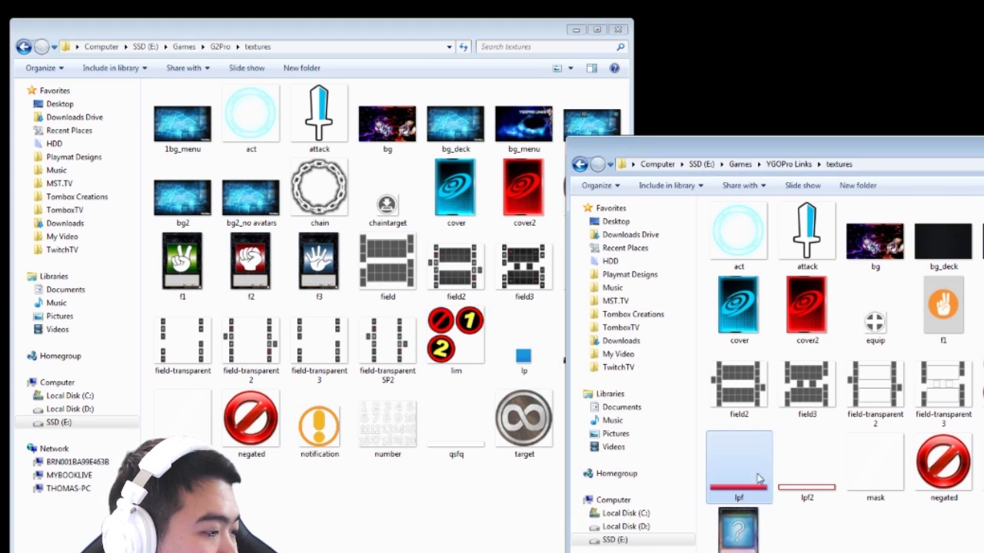
pyautogui.click(546, 465)
pyautogui.hotkey('alt', 'Tab')
pyautogui.click(392, 480)
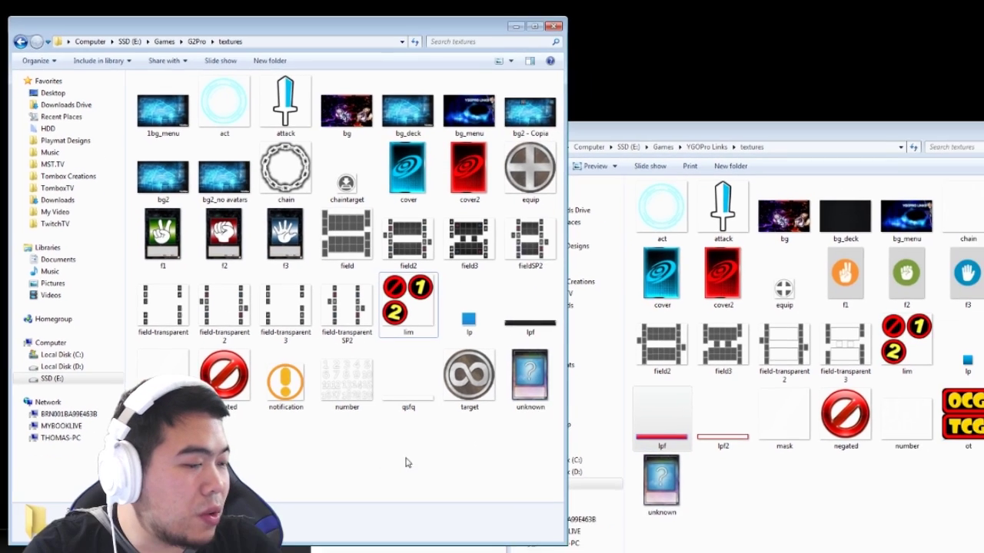
pyautogui.click(187, 40)
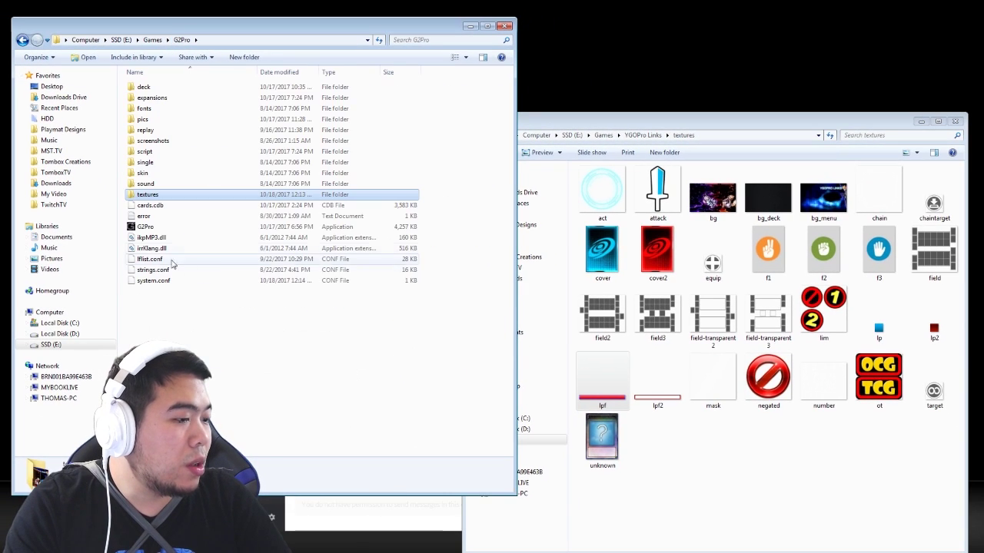
# Relaunch G2Pro past the run warning and check the deck editor with the new textures
pyautogui.doubleClick(146, 227)
pyautogui.click(522, 290)
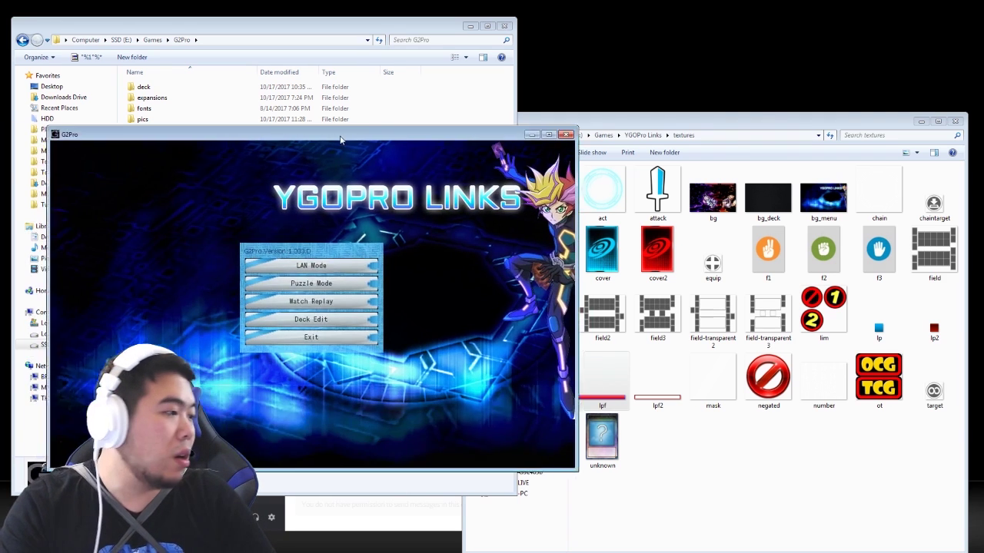
pyautogui.moveTo(338, 130); pyautogui.dragTo(542, 114)
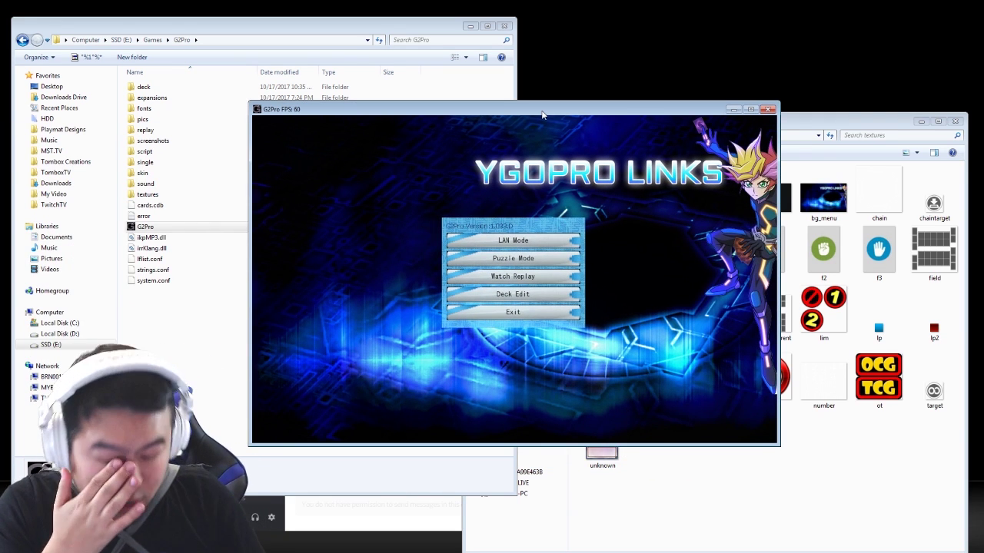
pyautogui.click(563, 295)
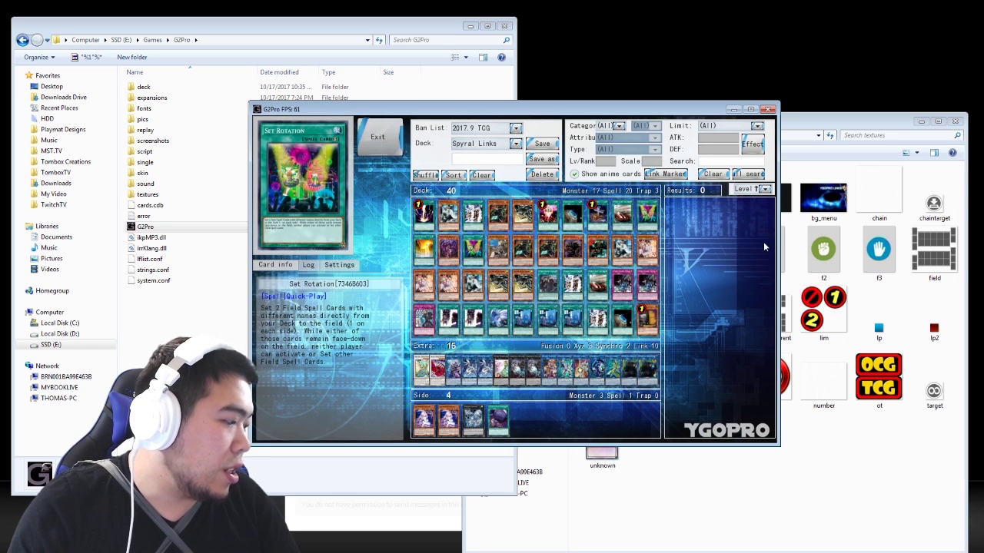
pyautogui.click(366, 154)
# Start the AlphaKretin_02_Set_Rotation.lua puzzle from Puzzle Mode
pyautogui.click(481, 261)
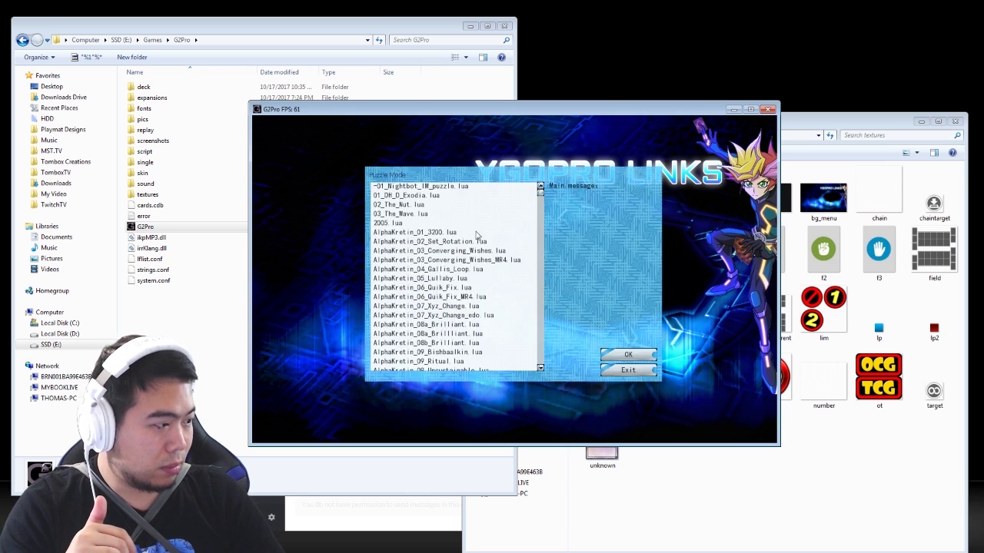
pyautogui.click(419, 196)
pyautogui.click(432, 242)
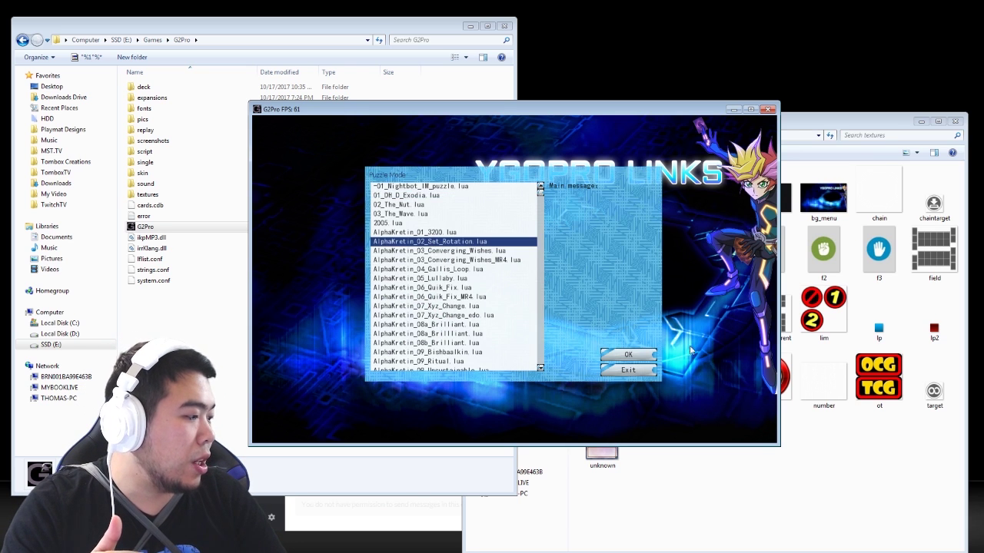
pyautogui.click(624, 355)
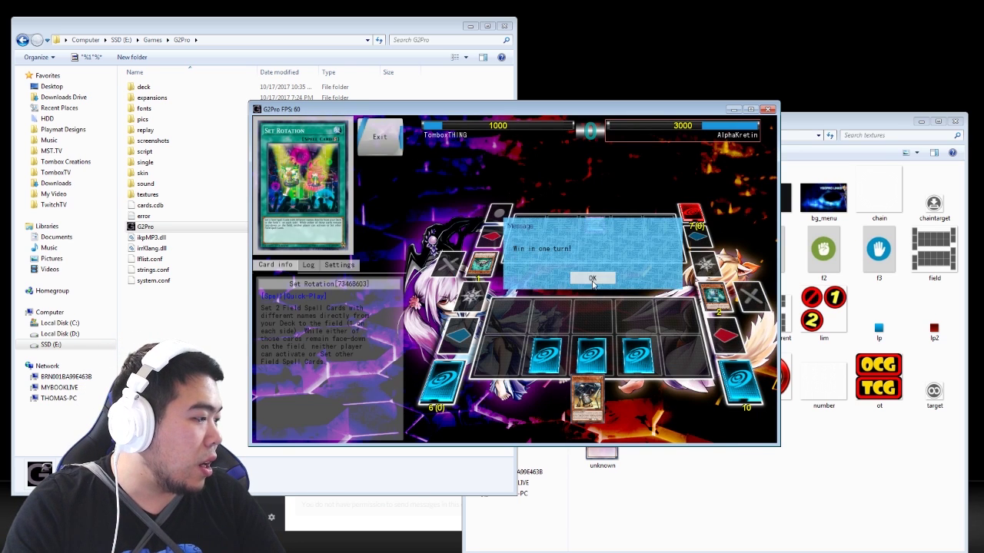
# Dismiss the 'Win in one turn!' message and view the field with the blue covers and new background
pyautogui.click(592, 280)
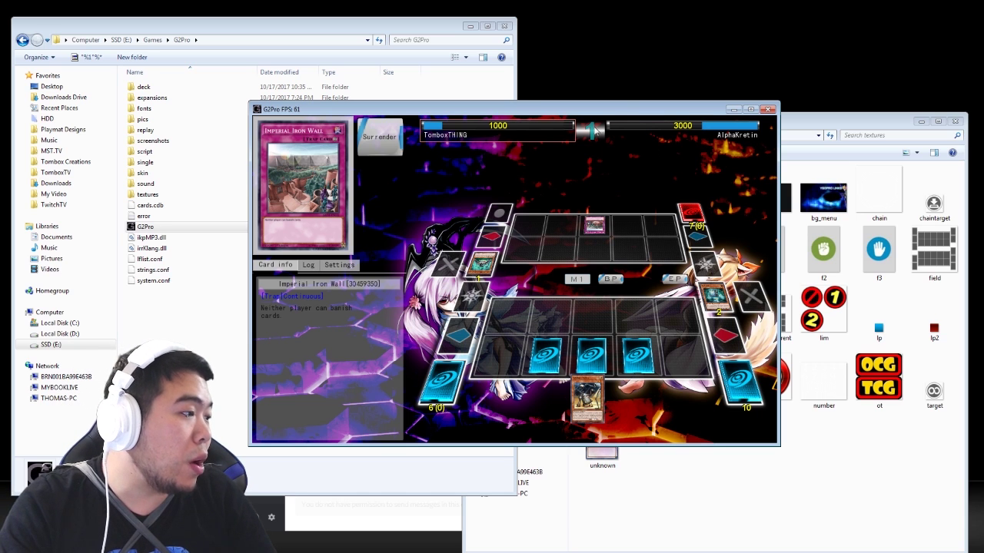
pyautogui.moveTo(613, 110); pyautogui.dragTo(590, 78)
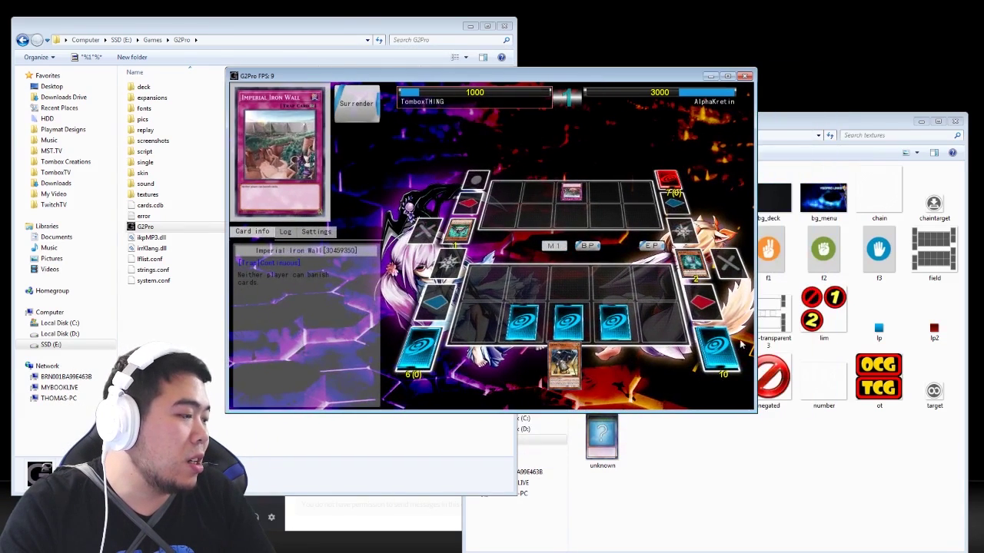
# Close the game and open G2Pro's dark lpf texture in Photo Viewer, zooming in
pyautogui.click(745, 76)
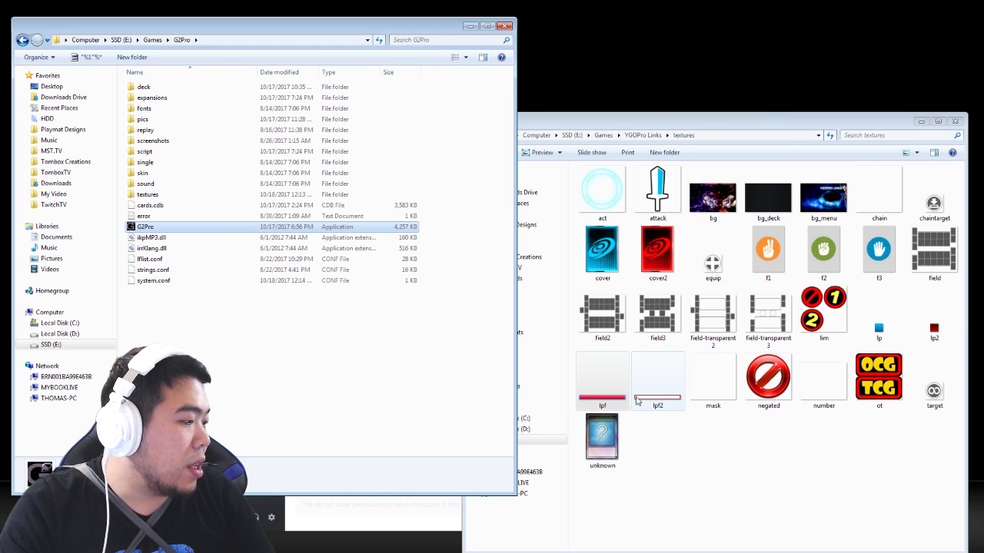
pyautogui.click(644, 427)
pyautogui.doubleClick(169, 195)
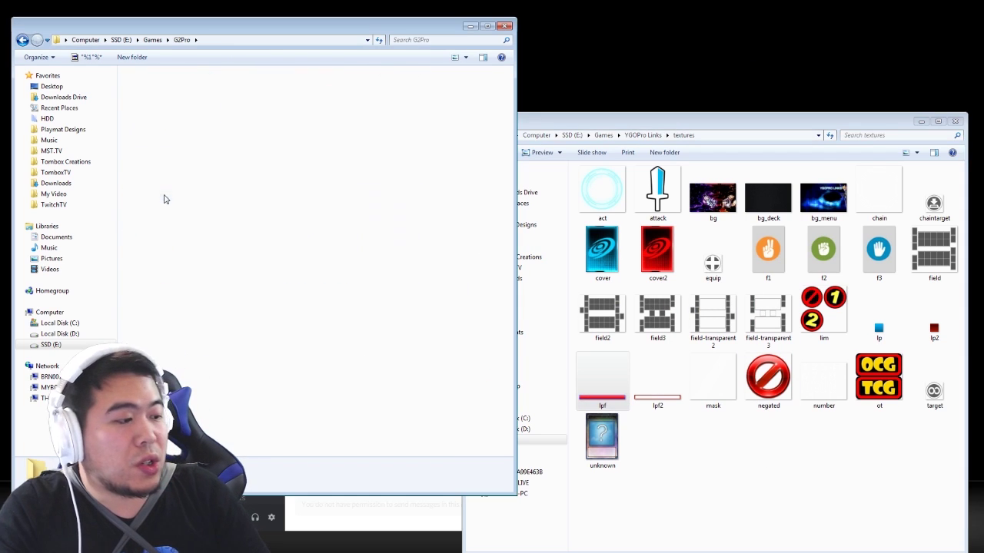
pyautogui.doubleClick(461, 282)
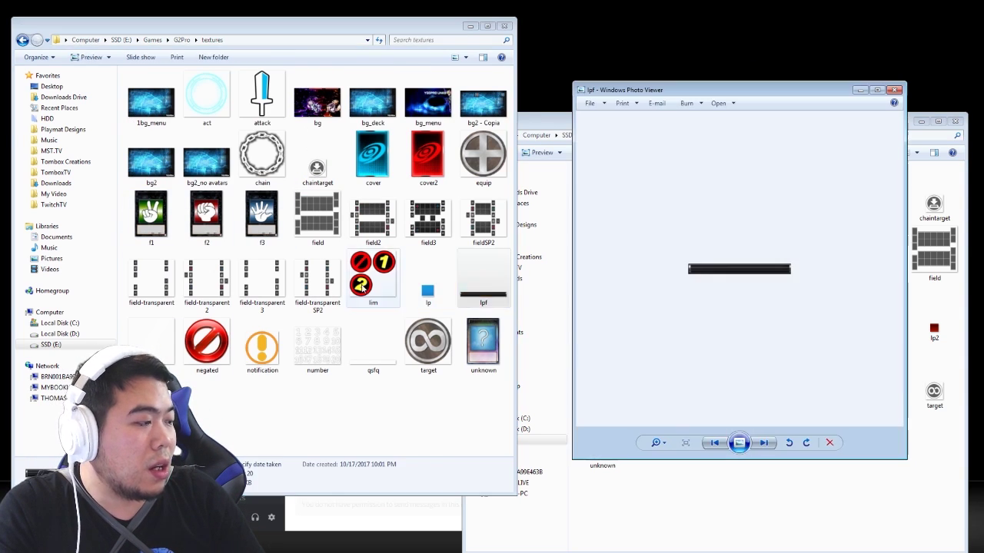
pyautogui.moveTo(665, 82); pyautogui.dragTo(285, 48)
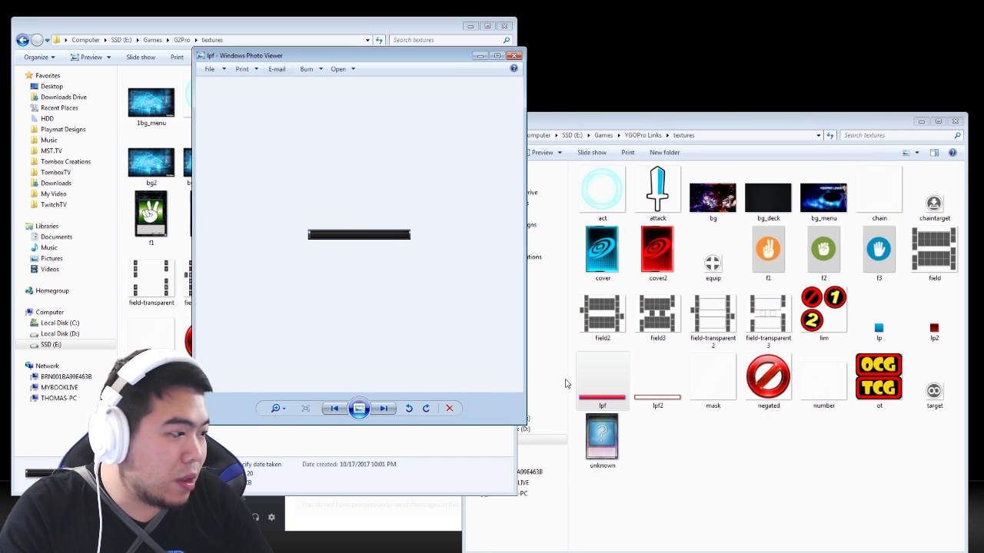
pyautogui.scroll(3, 367, 279)
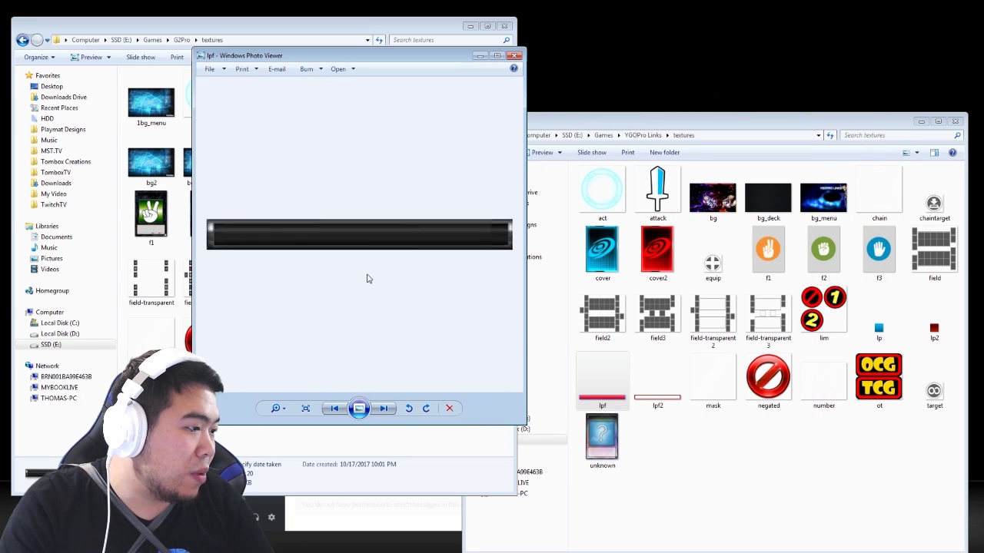
pyautogui.scroll(-1, 368, 279)
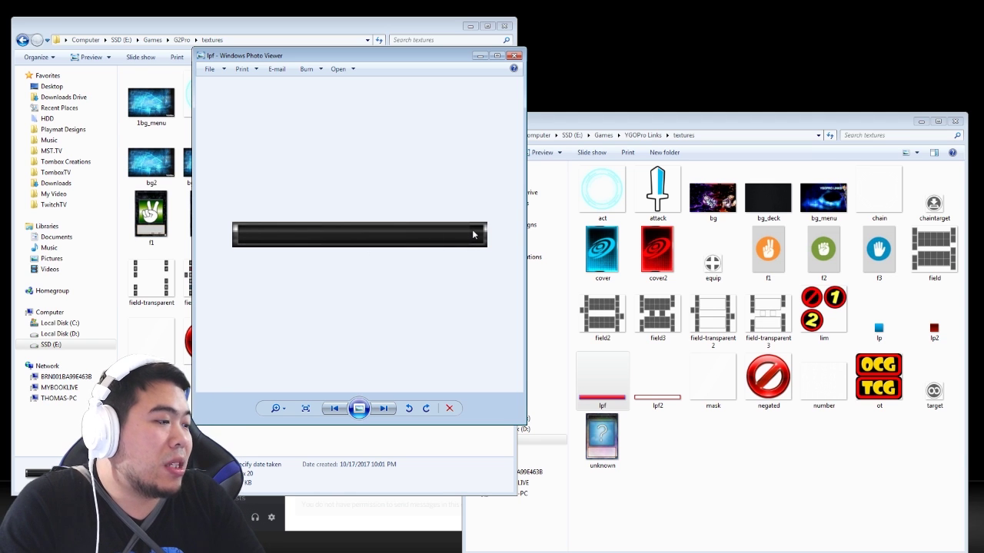
# Open the red YGOPro Links lpf beside it for comparison, then close both images
pyautogui.doubleClick(619, 400)
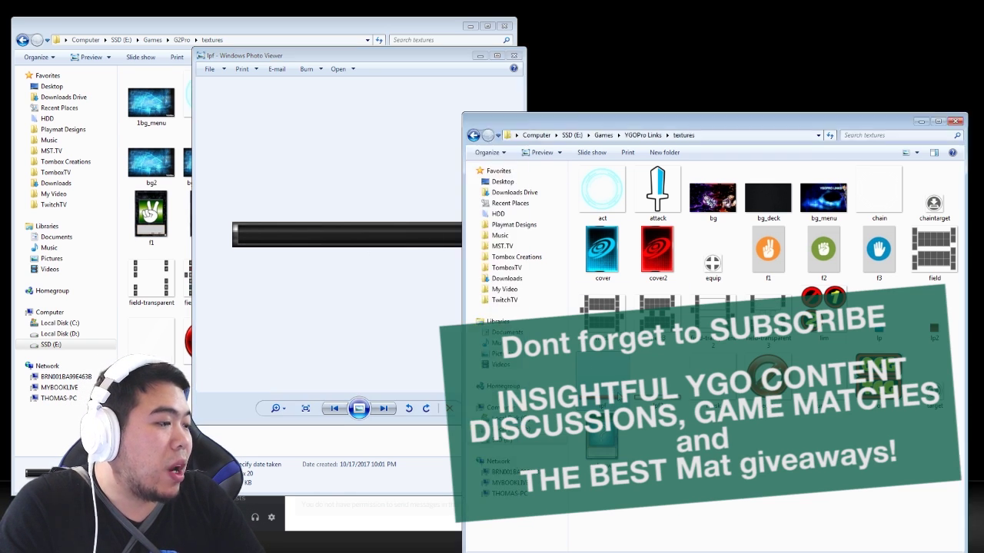
pyautogui.moveTo(706, 94); pyautogui.dragTo(382, 60)
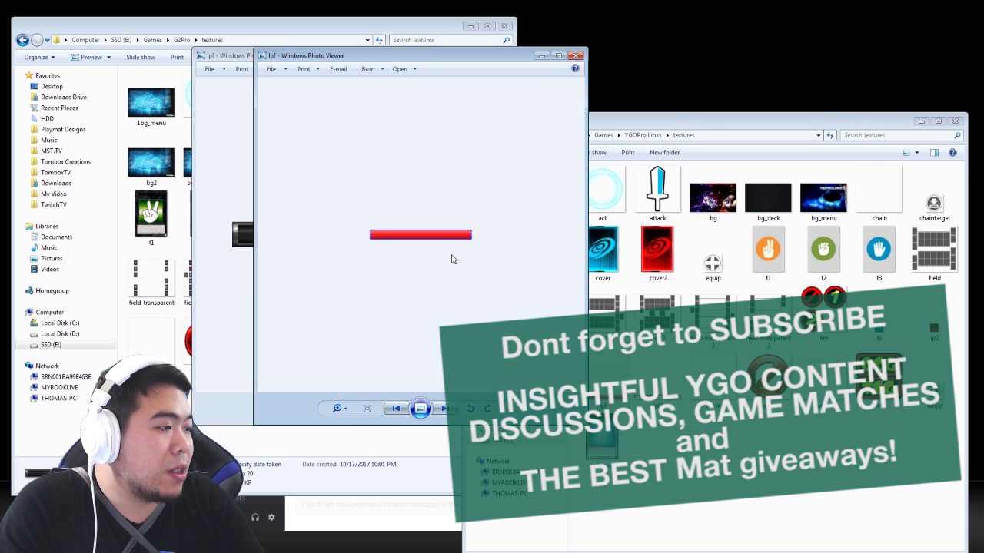
pyautogui.scroll(4, 451, 259)
pyautogui.scroll(-3, 435, 265)
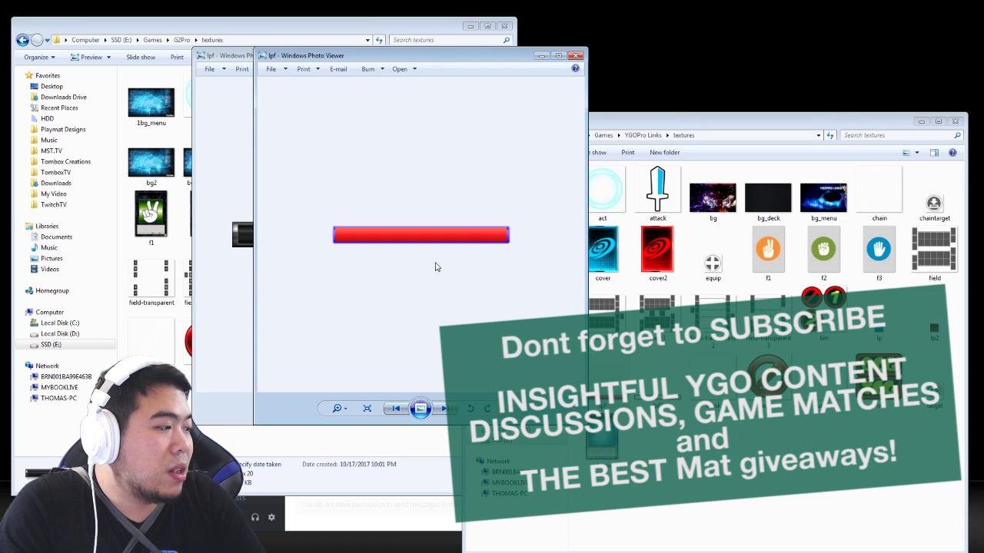
pyautogui.click(575, 55)
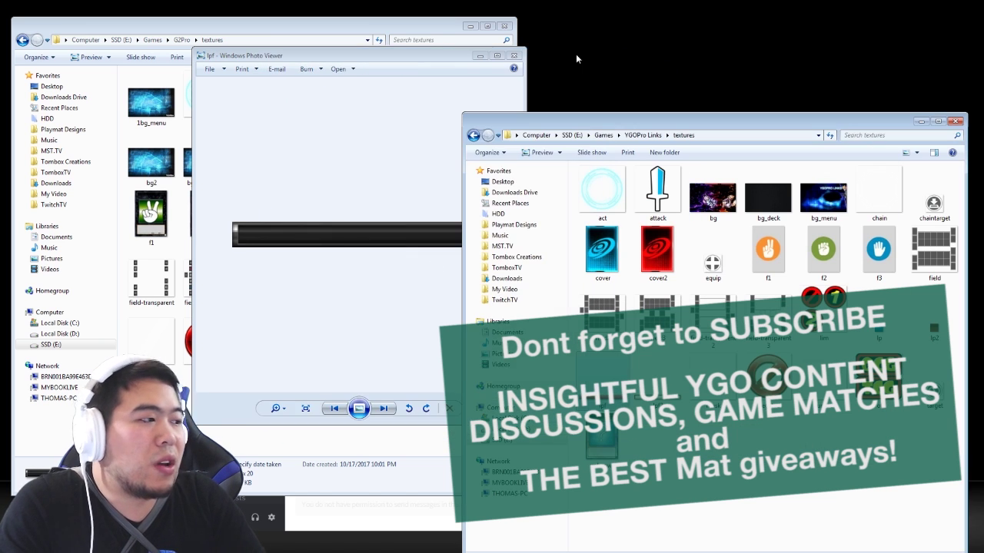
pyautogui.click(515, 55)
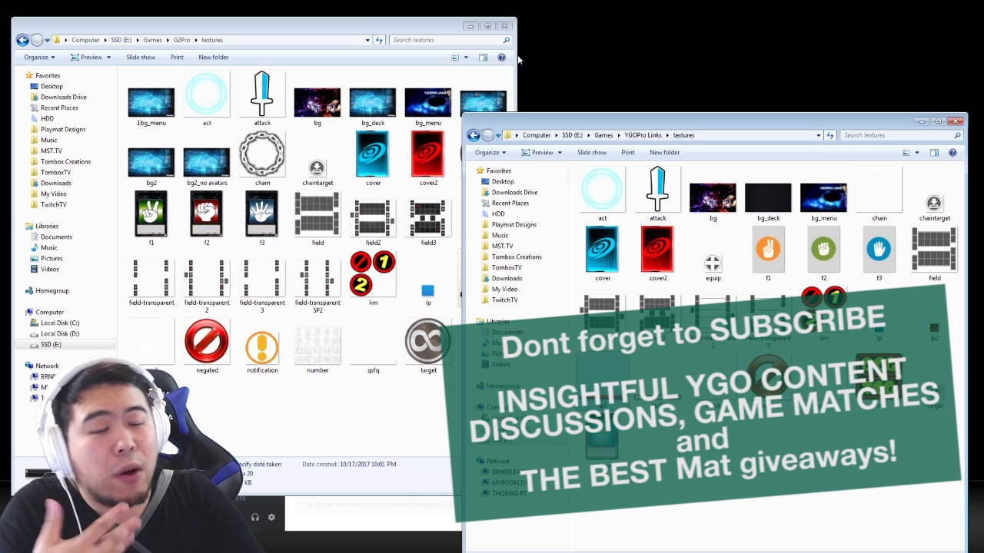
# Open the YGOPro Links lp texture in Photo Viewer, then select the bg, bg_menu and bg_deck textures
pyautogui.doubleClick(886, 336)
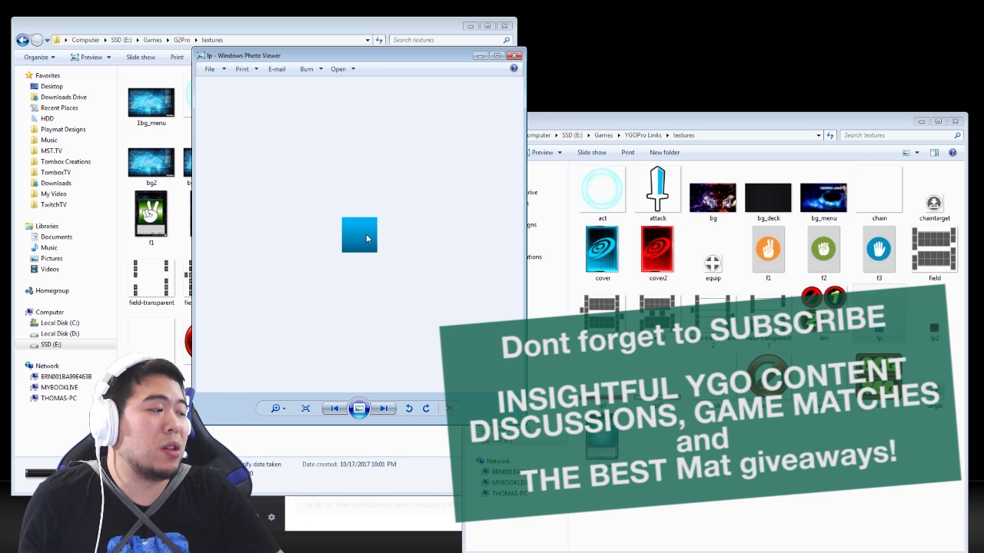
pyautogui.click(730, 209)
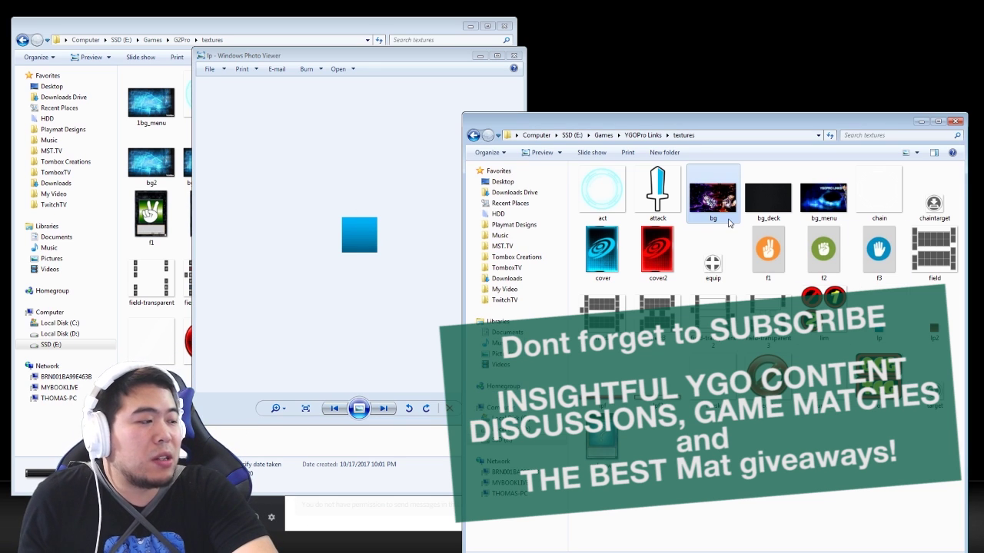
pyautogui.click(809, 218)
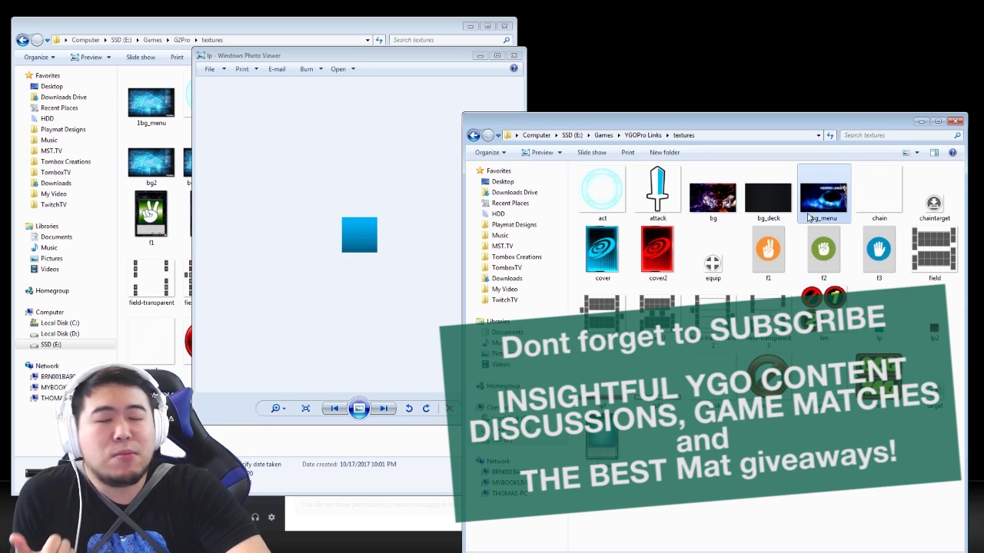
pyautogui.click(768, 201)
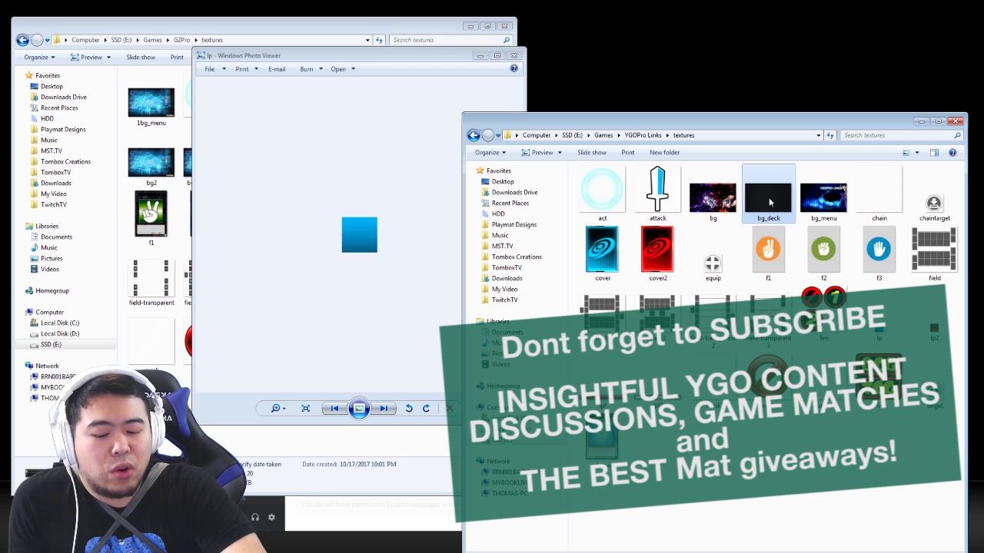